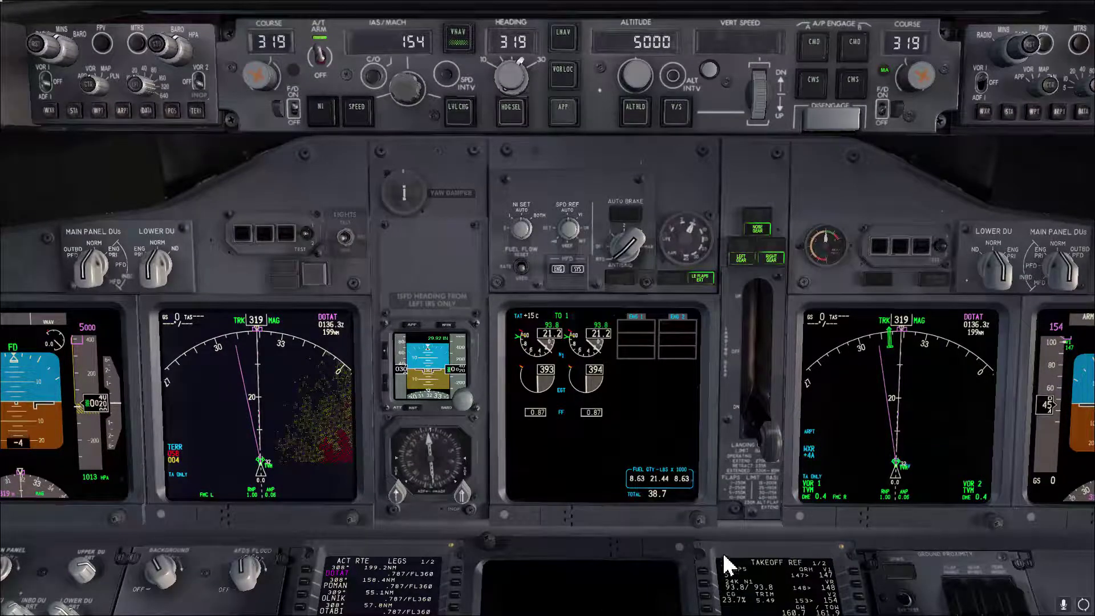
Step: Enter the TVM VOR/DME on FIX INFO and draw its 300 radial on the map
click(802, 596)
click(901, 428)
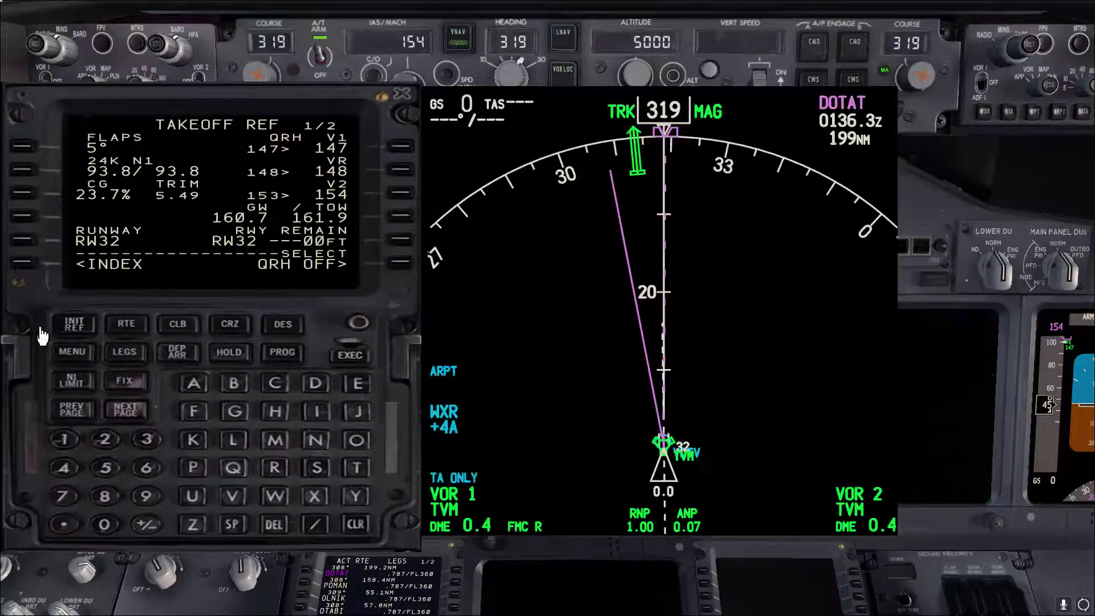
click(125, 381)
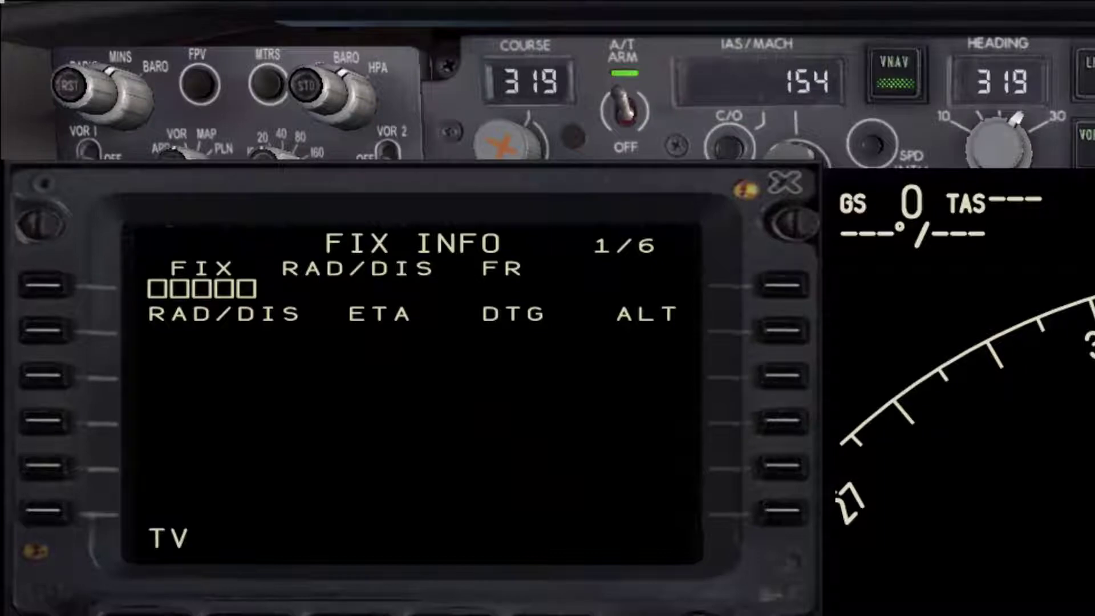
click(46, 286)
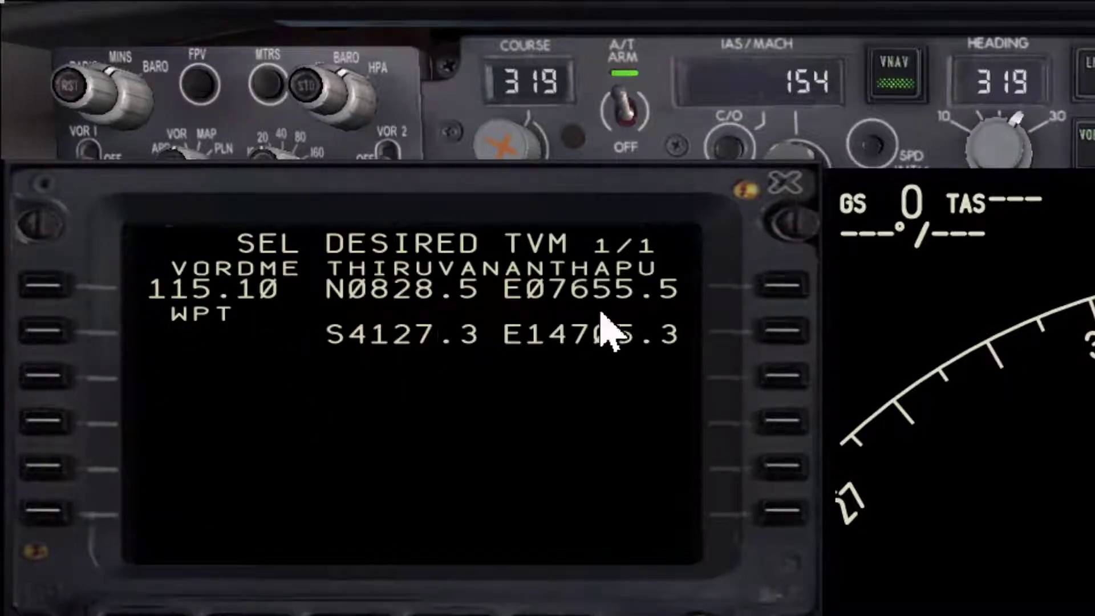
click(790, 297)
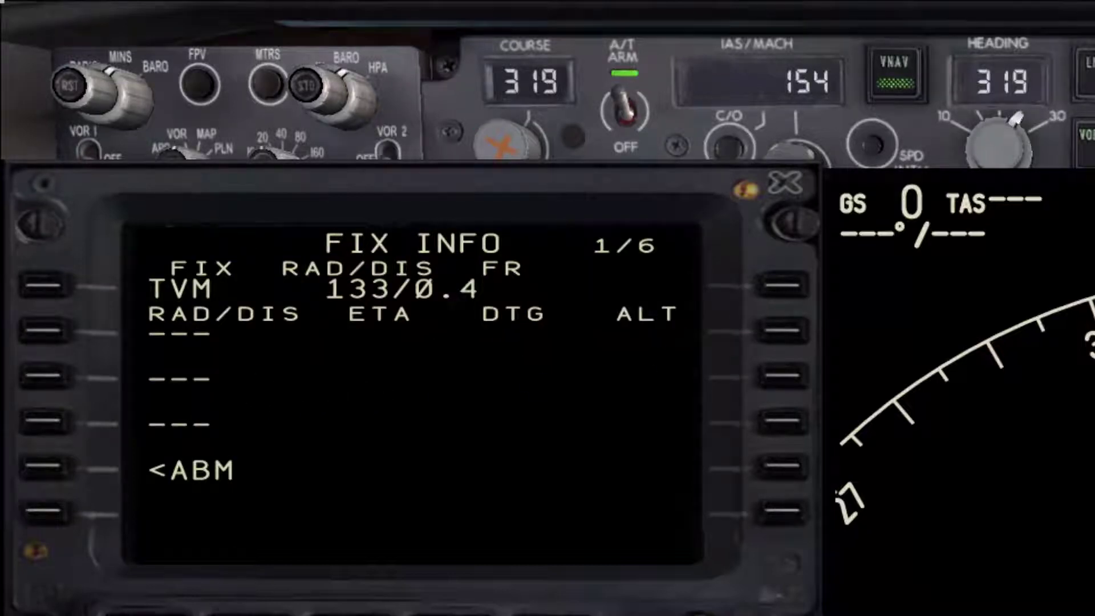
text(300)
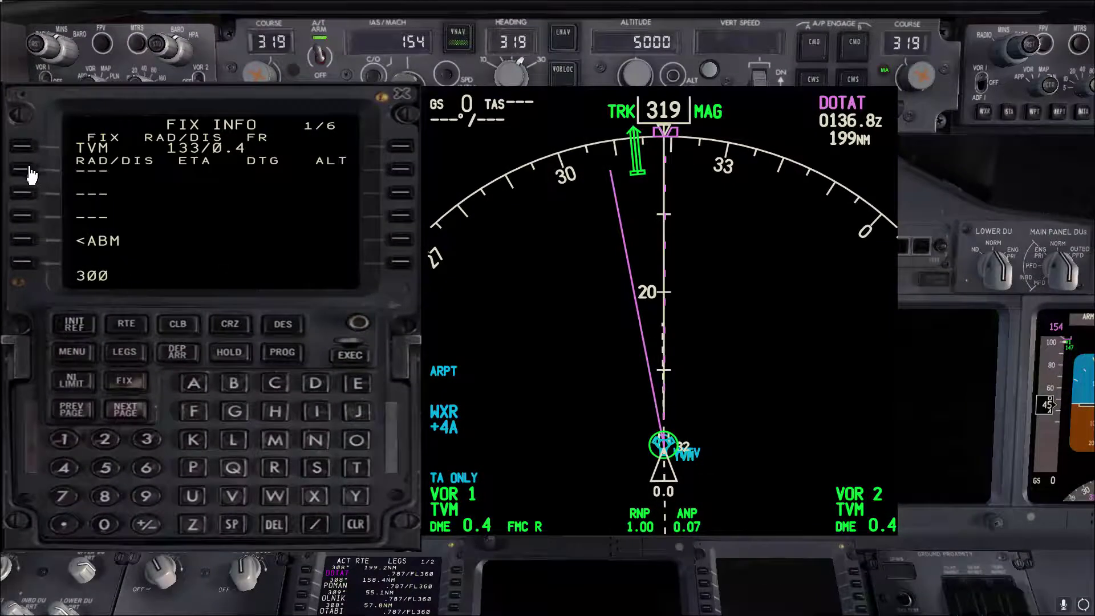
click(30, 174)
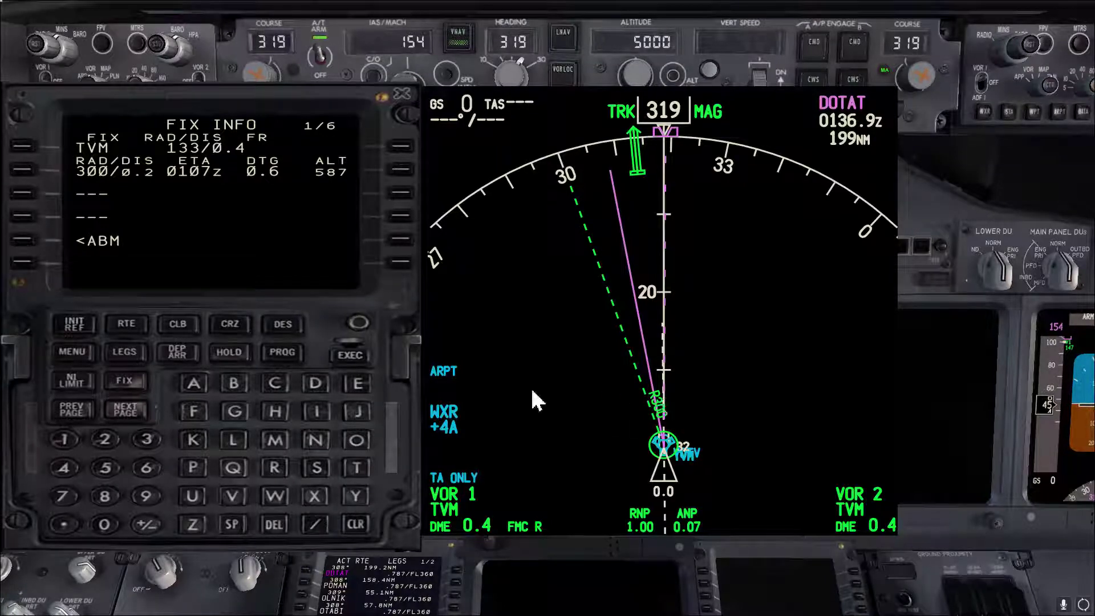
Step: Insert the TVM VOR/DME as the first waypoint on the route legs
click(136, 358)
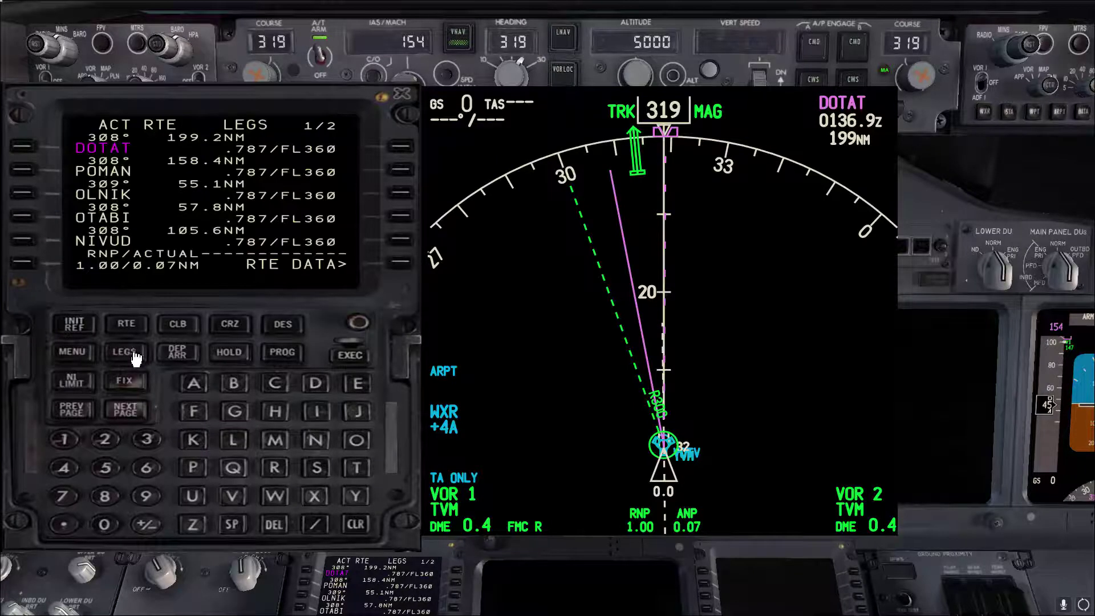
click(357, 473)
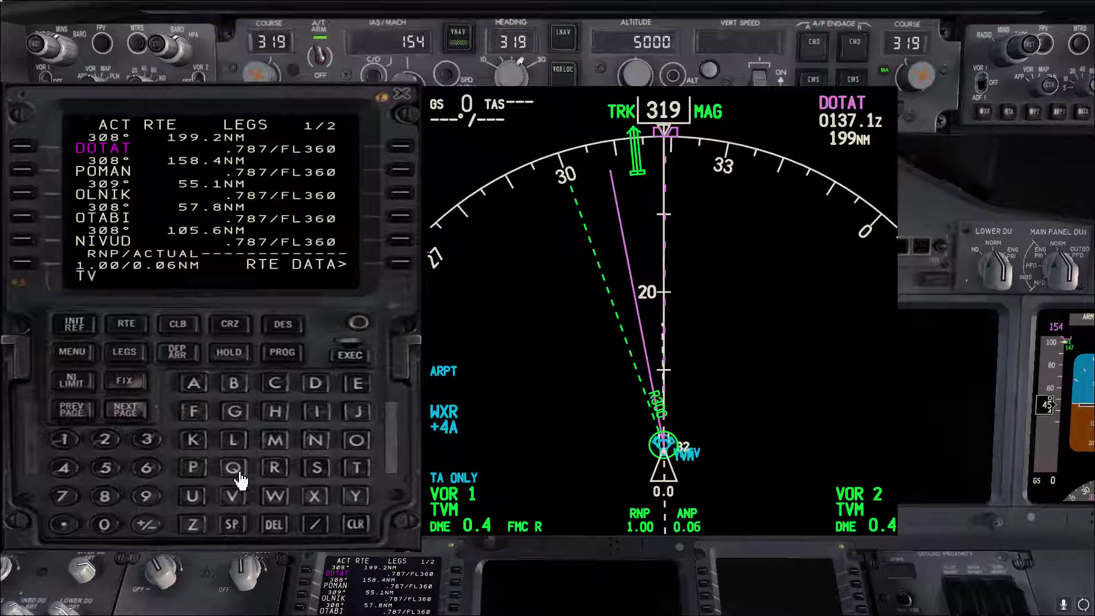
click(275, 447)
click(29, 153)
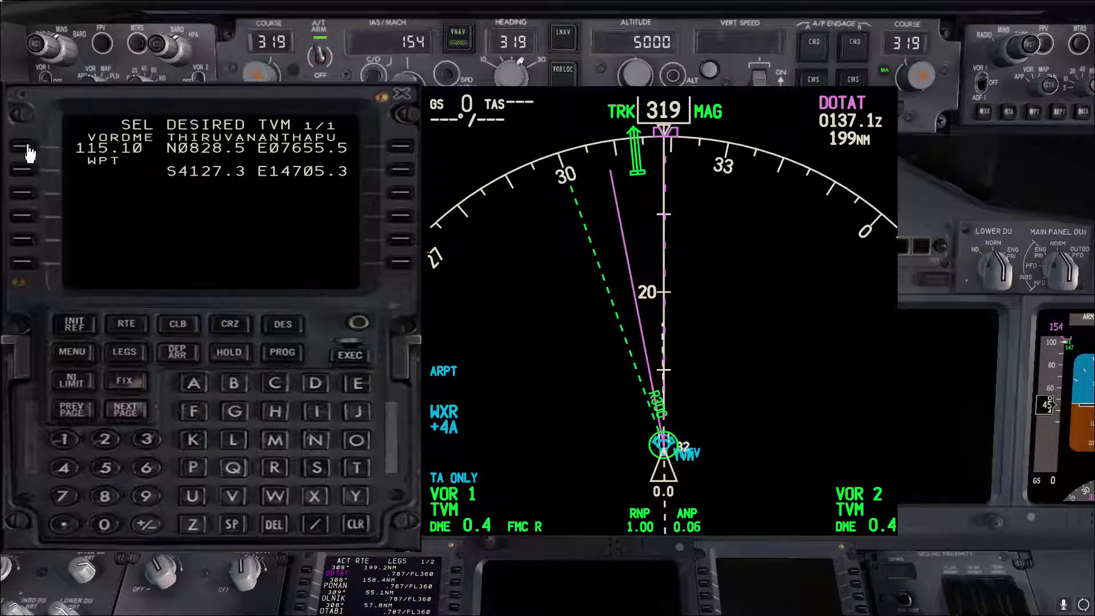
click(402, 150)
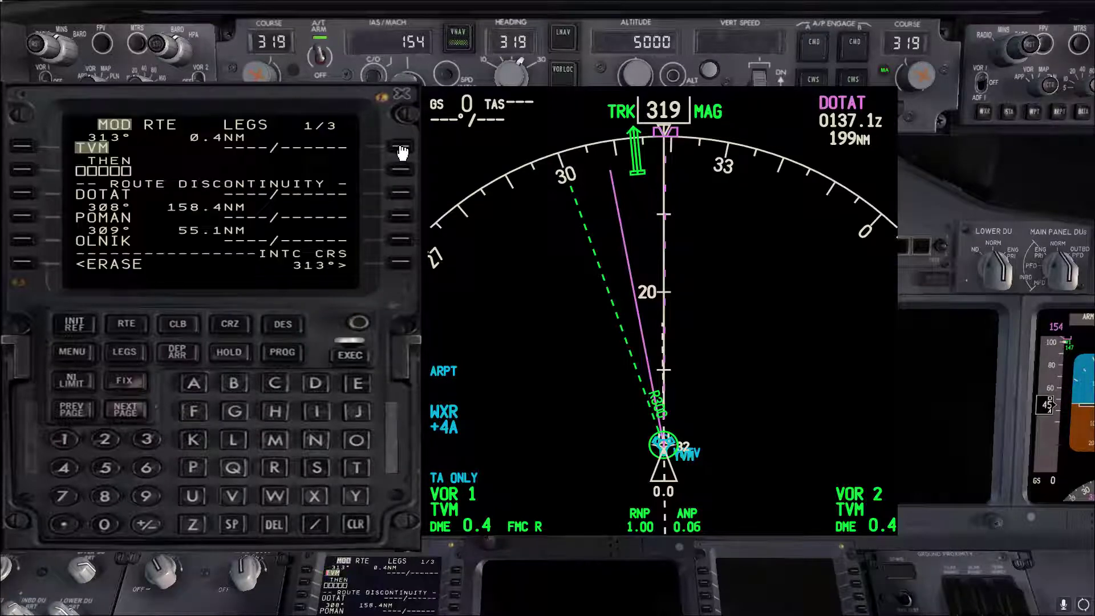
Step: Enter TVM300/50 into the legs as a waypoint 50 nm out on the 300 radial
click(25, 151)
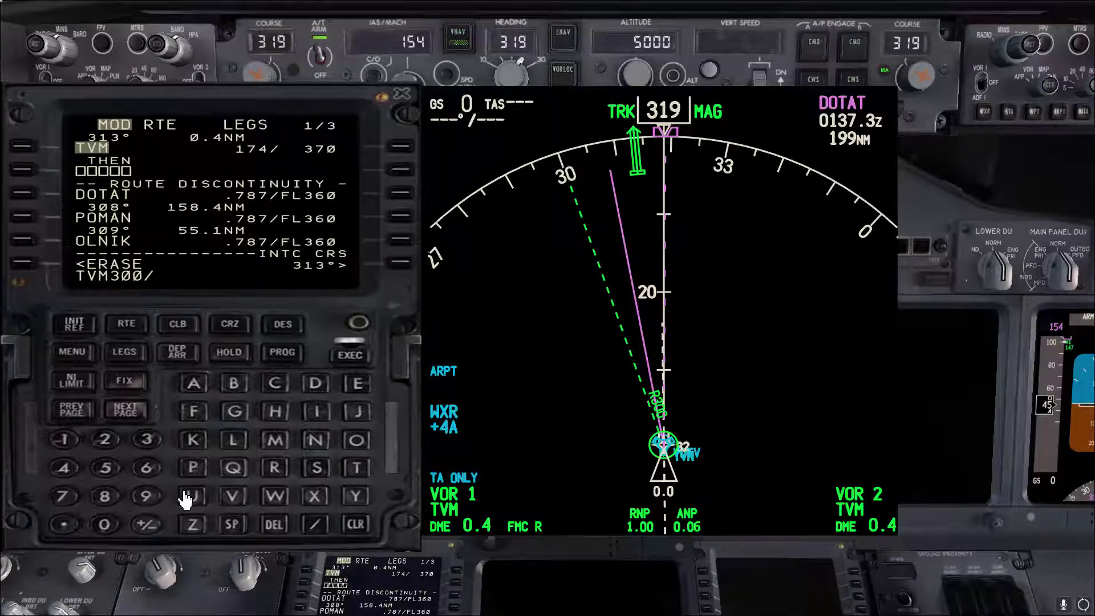
click(105, 468)
click(104, 524)
click(23, 171)
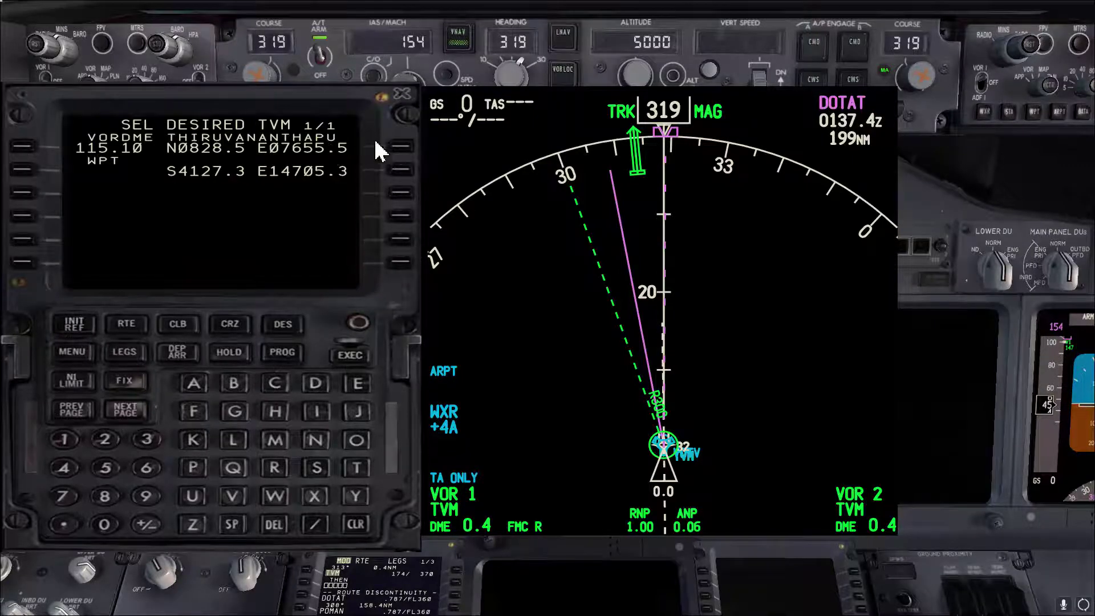
Step: Choose the TVM VOR/DME, place TVM06 as the first leg, and execute the route
click(400, 149)
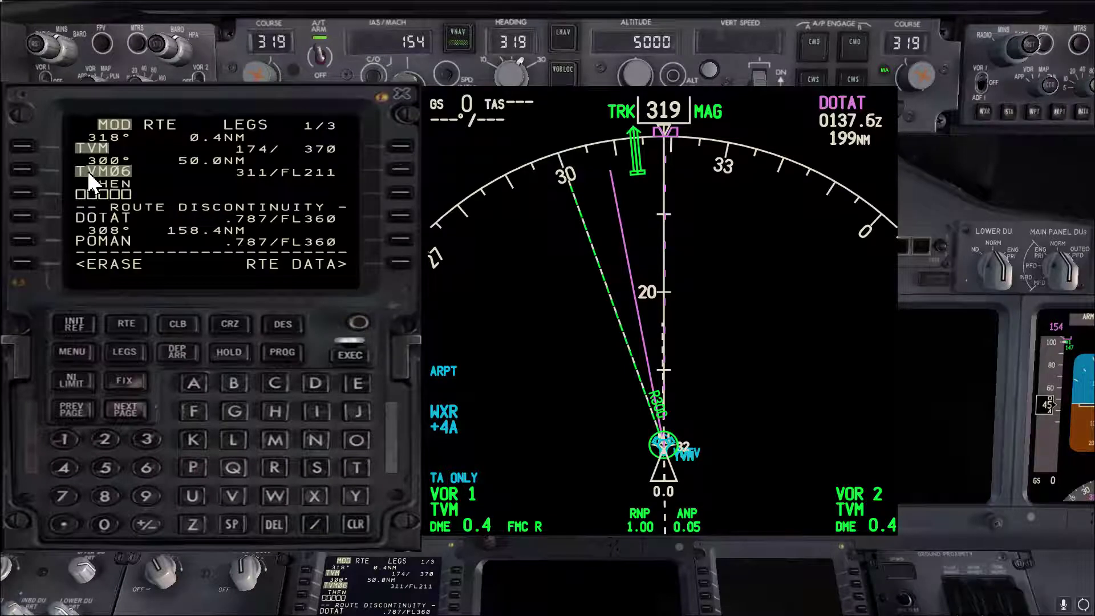
click(29, 153)
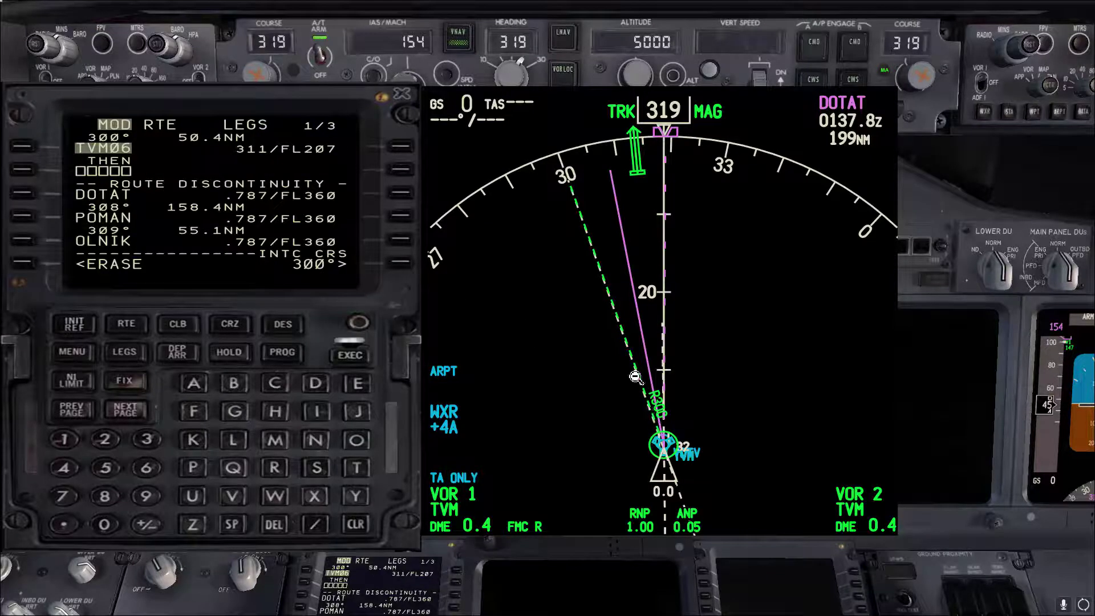
click(352, 358)
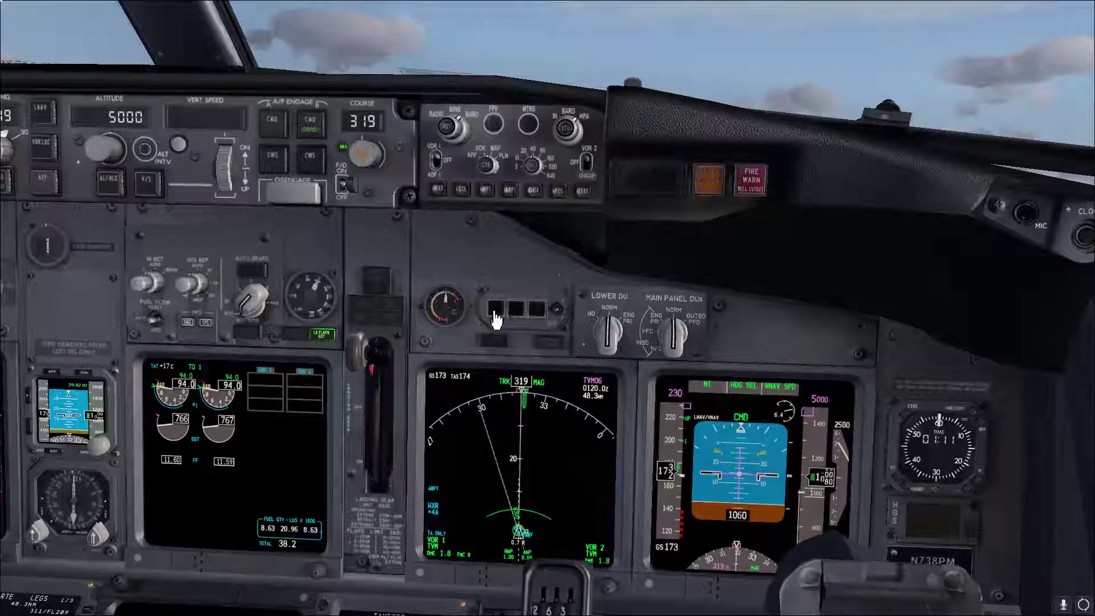
Step: With PFD and ND enlarged, set heading 290 and a map range of 20
click(738, 454)
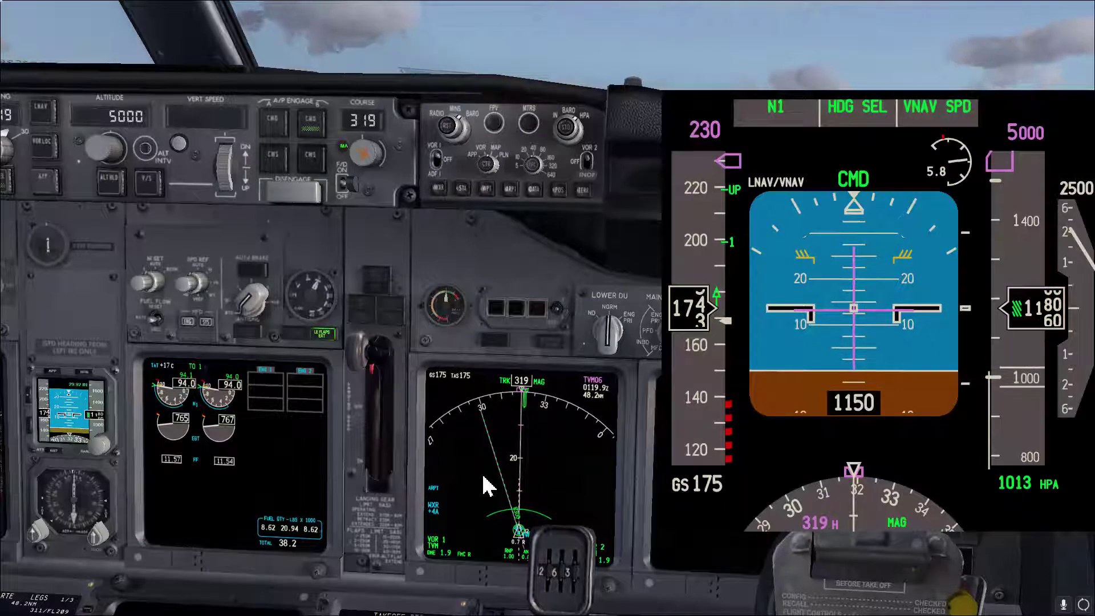
click(487, 483)
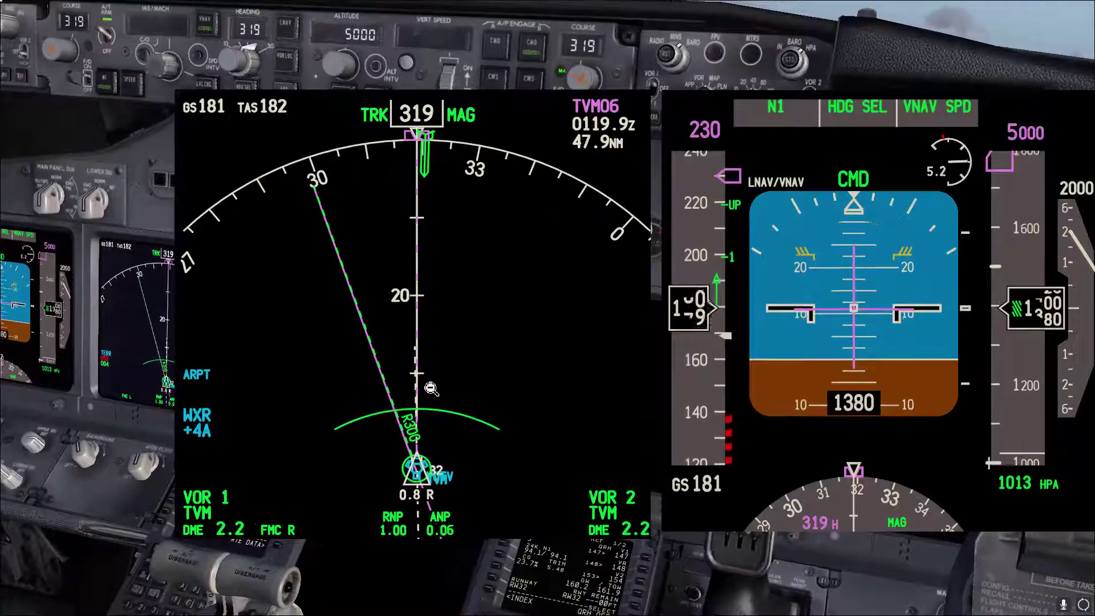
scroll(234, 72, down, 1)
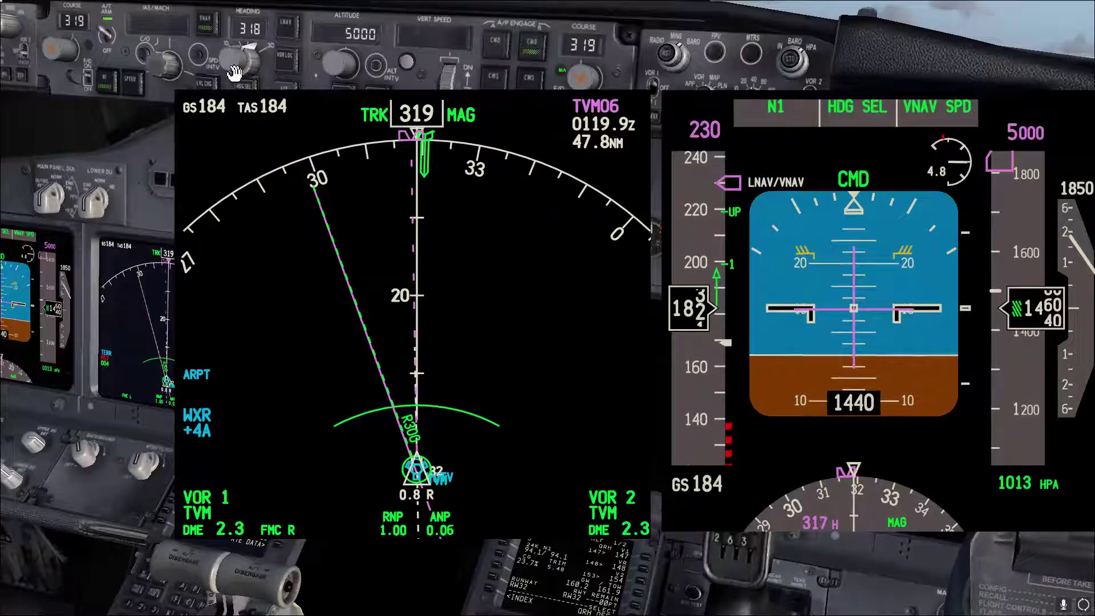
scroll(234, 72, down, 5)
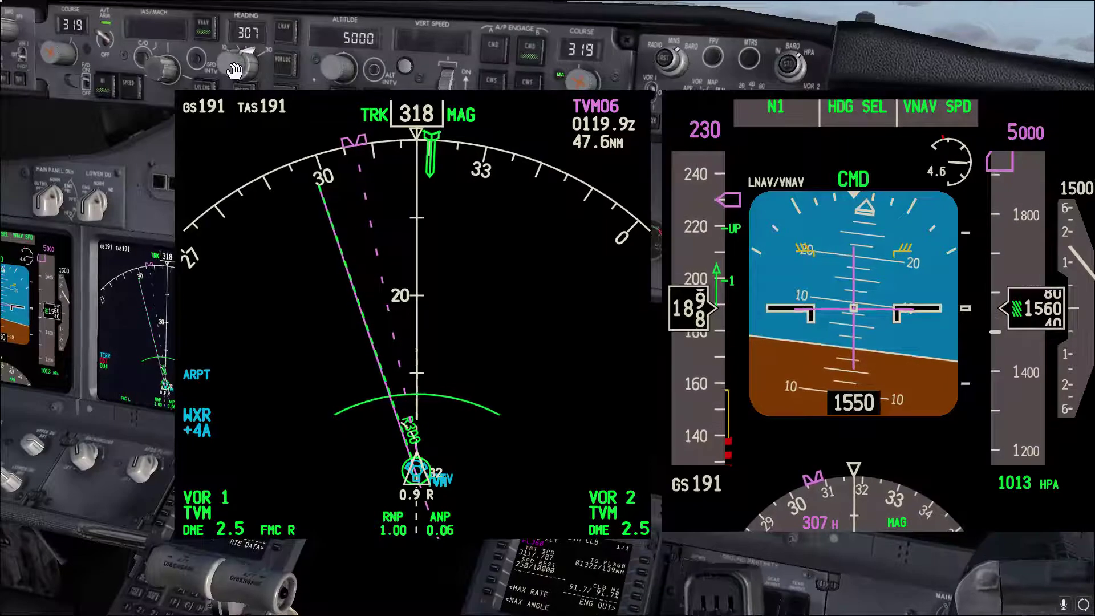
scroll(234, 68, down, 1)
scroll(234, 71, down, 19)
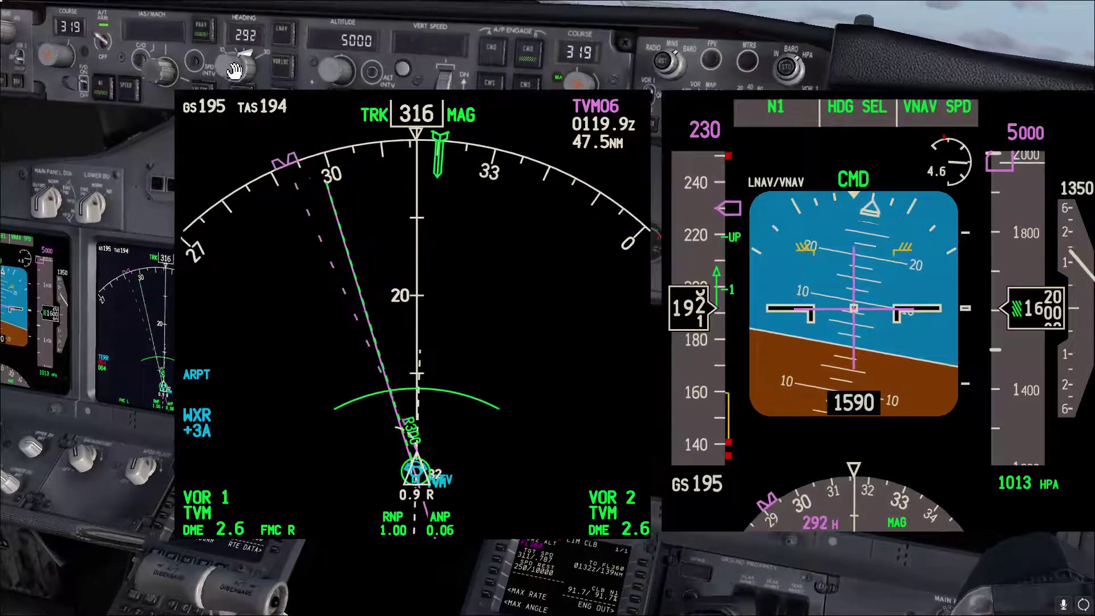
scroll(234, 70, down, 5)
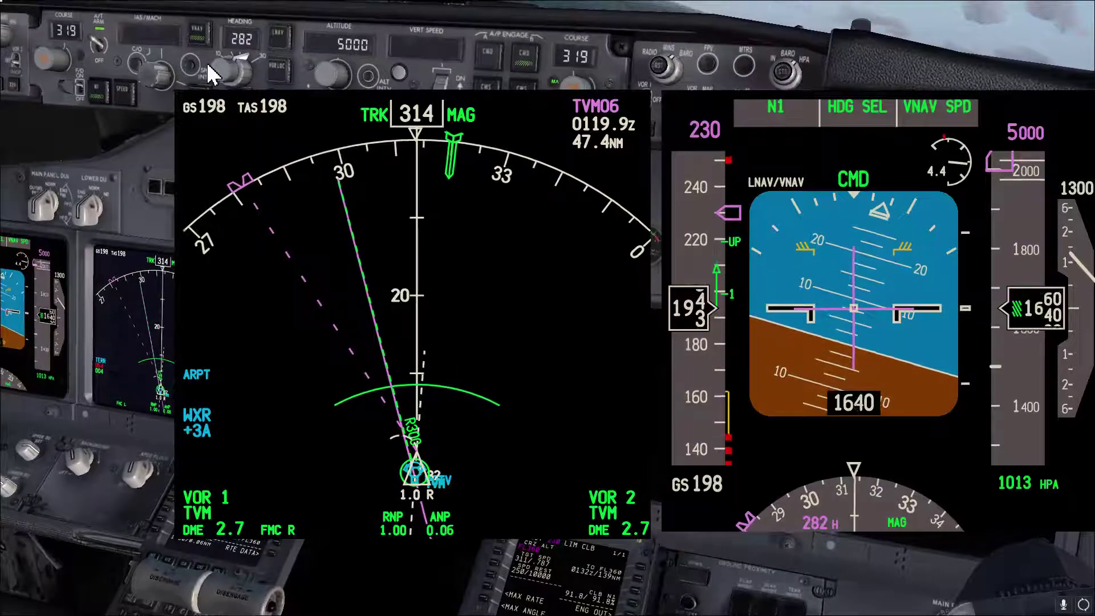
scroll(224, 74, up, 6)
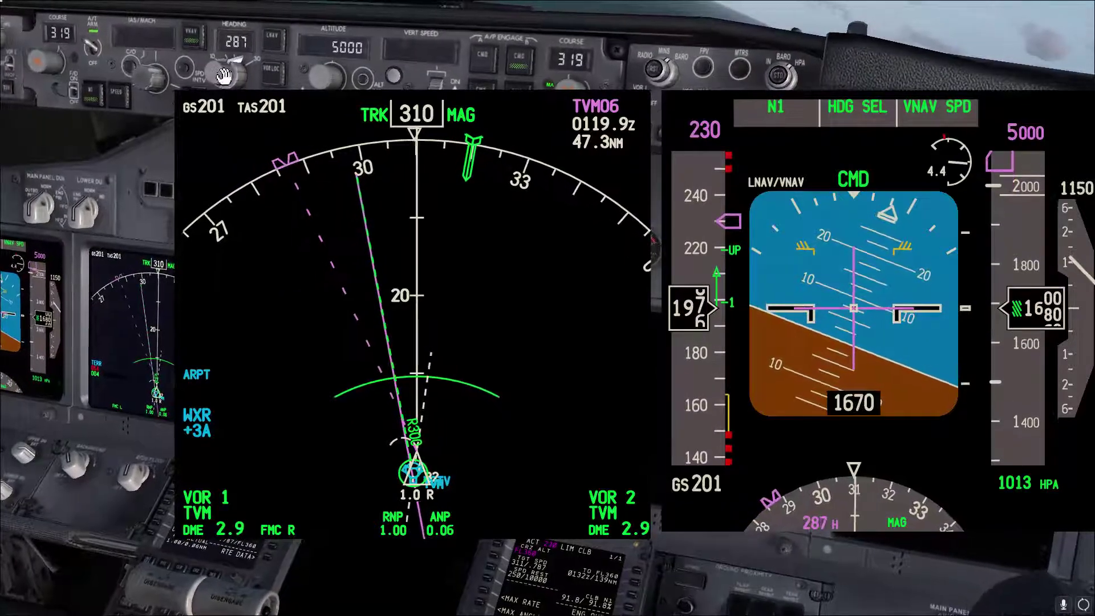
scroll(224, 74, up, 2)
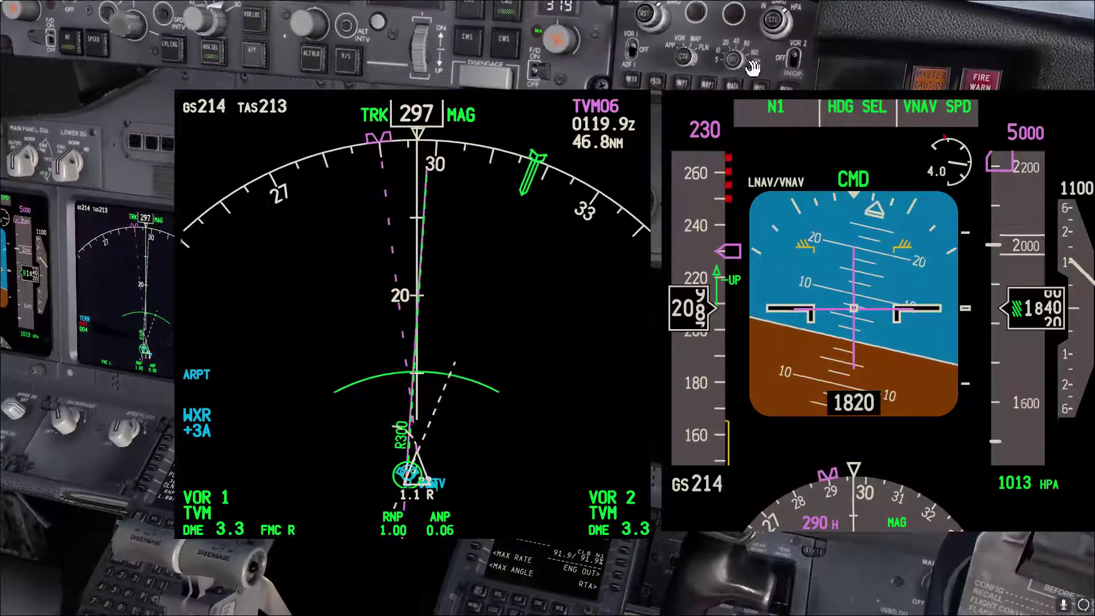
scroll(752, 68, down, 1)
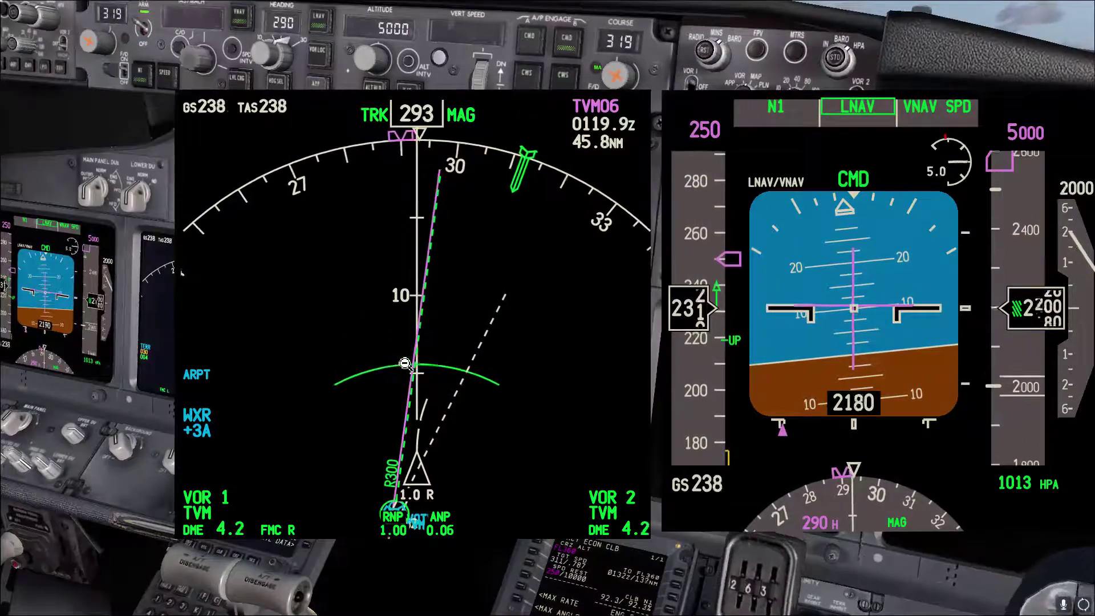
Step: Set heading 260 in HDG SEL and bring up the CDU popup
scroll(262, 59, up, 10)
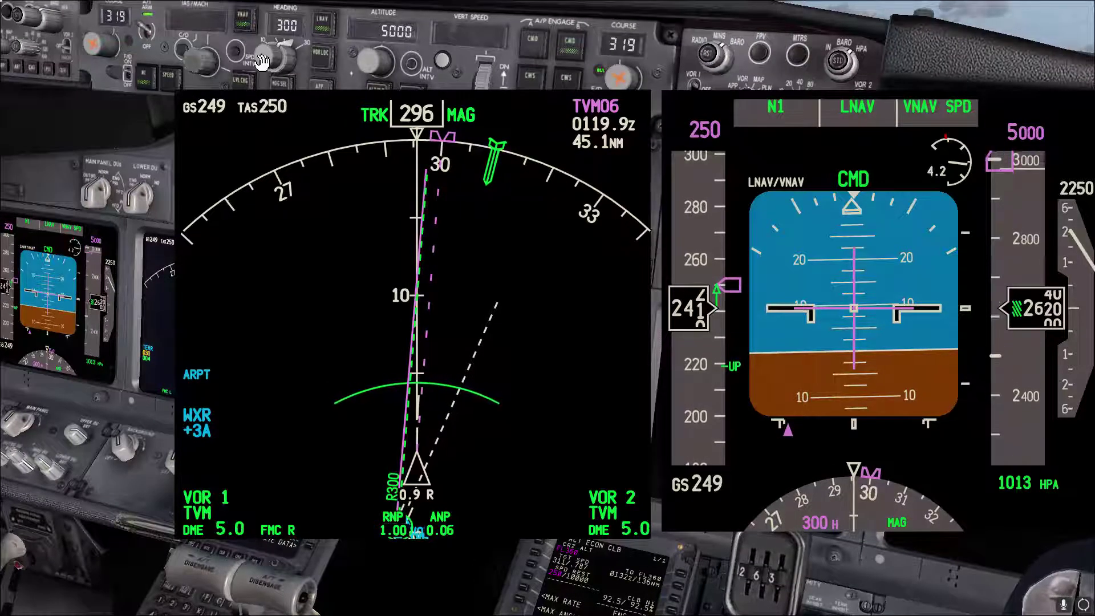
scroll(263, 60, down, 9)
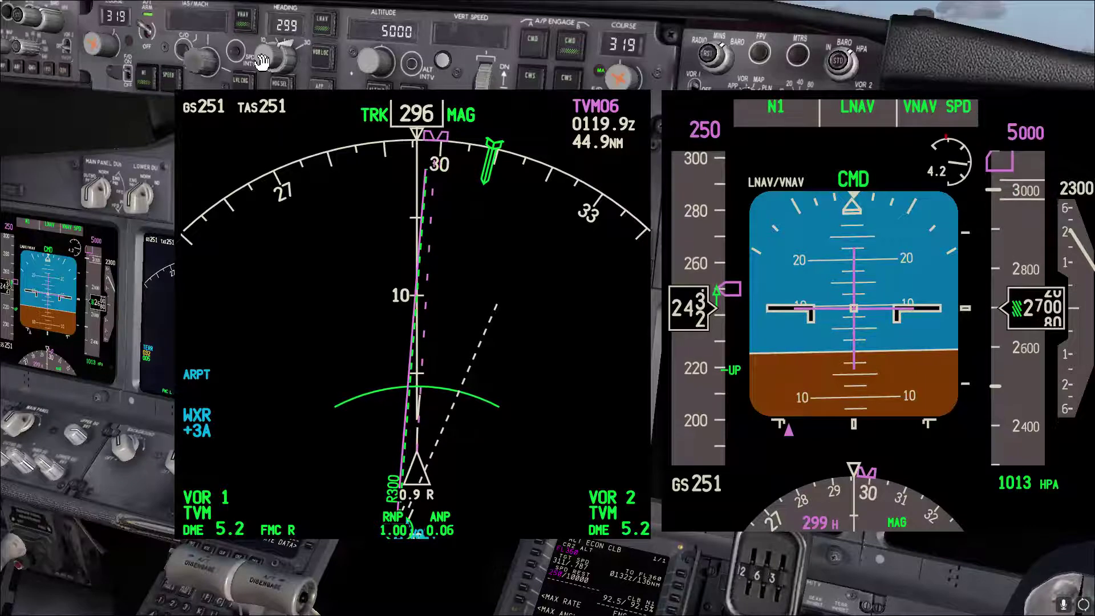
scroll(262, 60, down, 20)
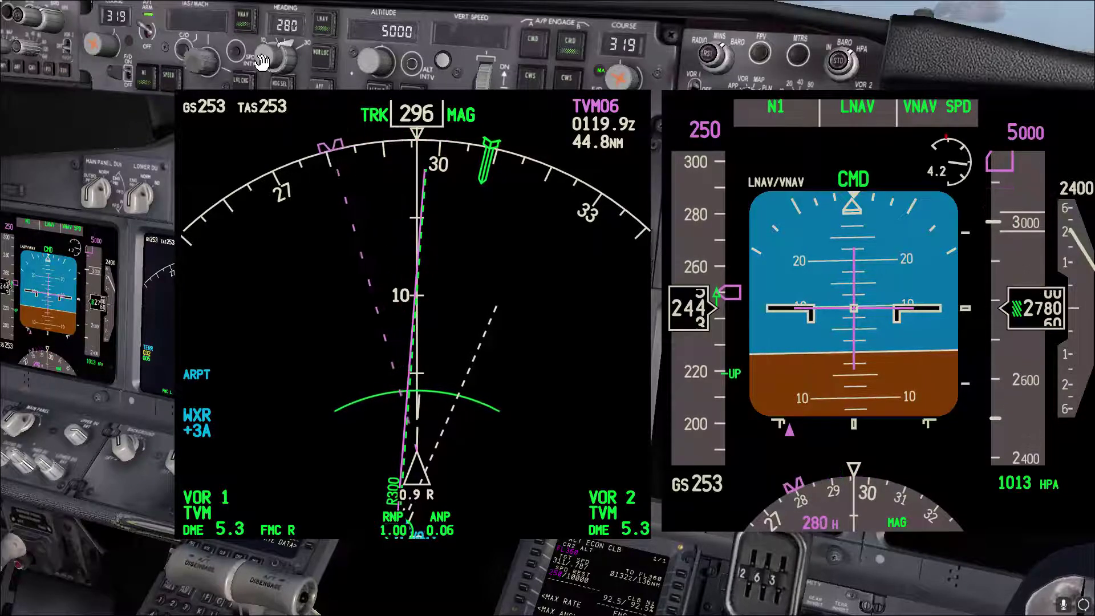
scroll(263, 61, down, 6)
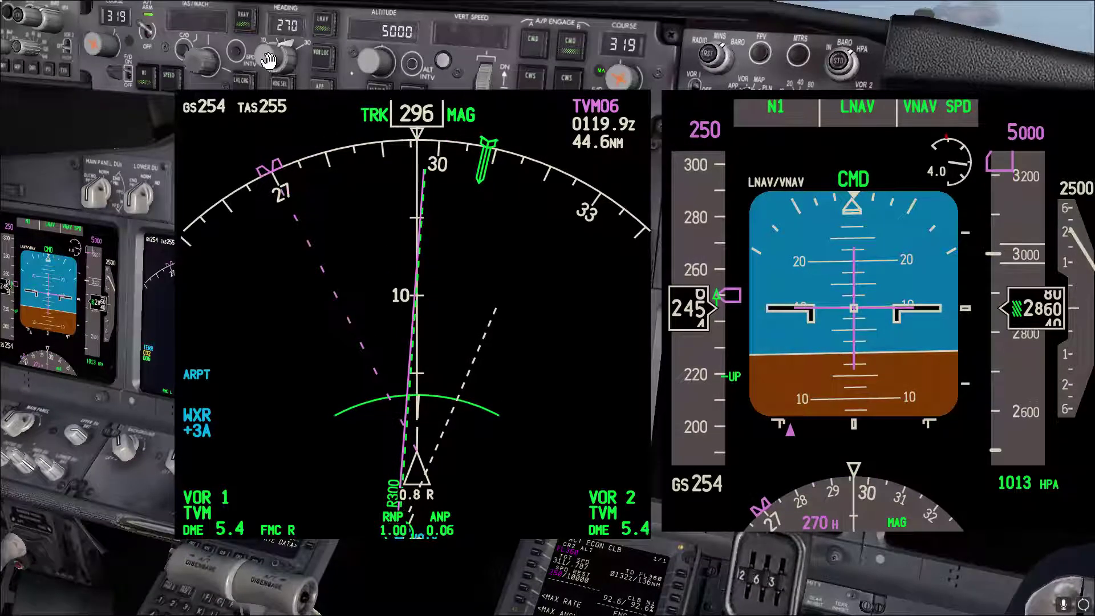
scroll(268, 60, down, 5)
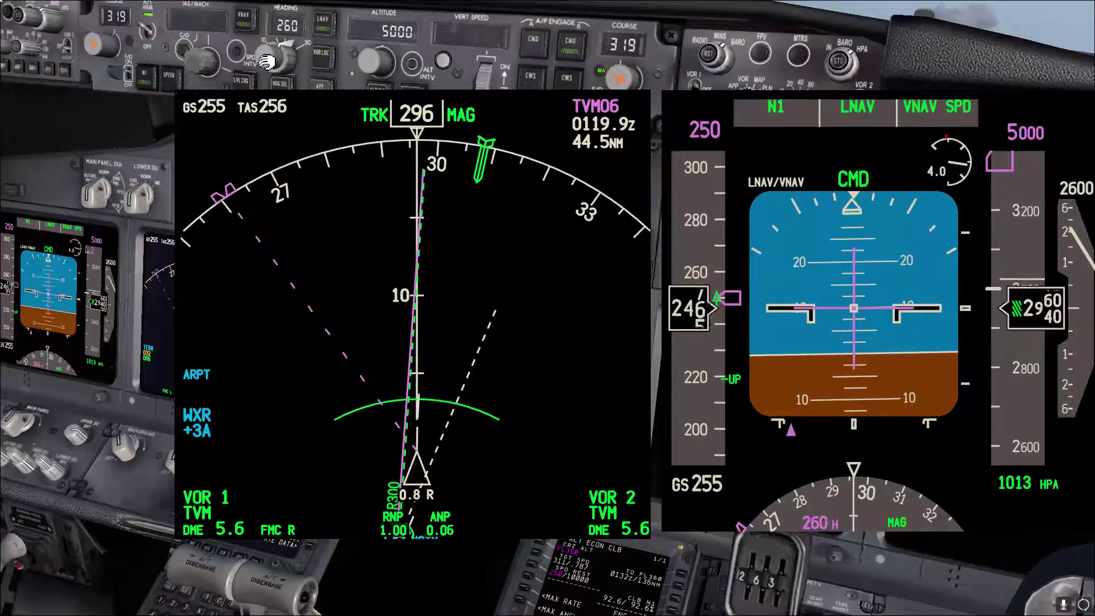
click(280, 88)
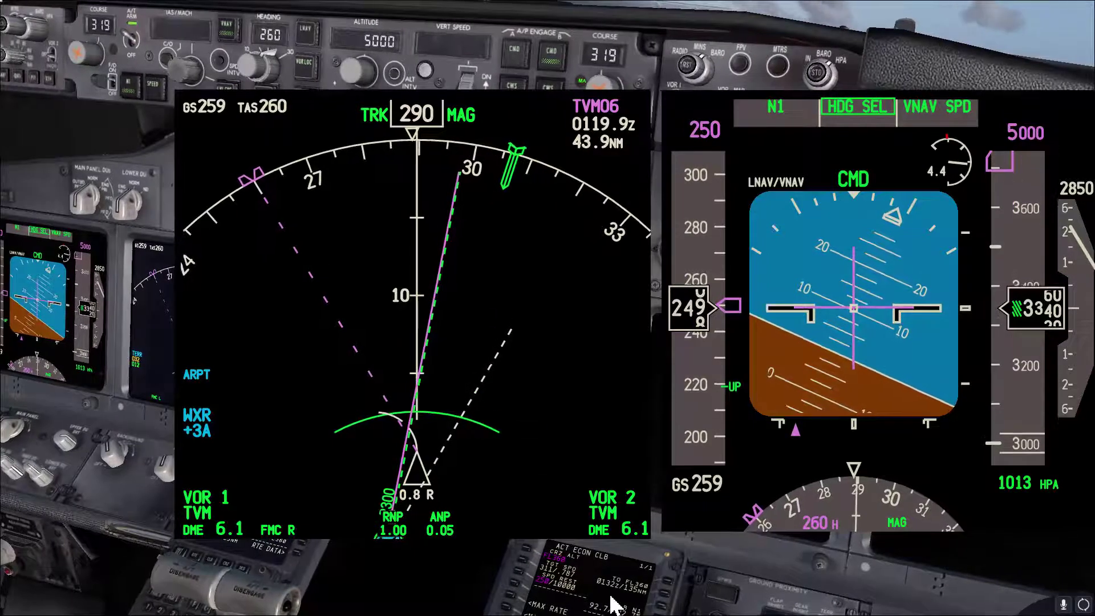
click(593, 586)
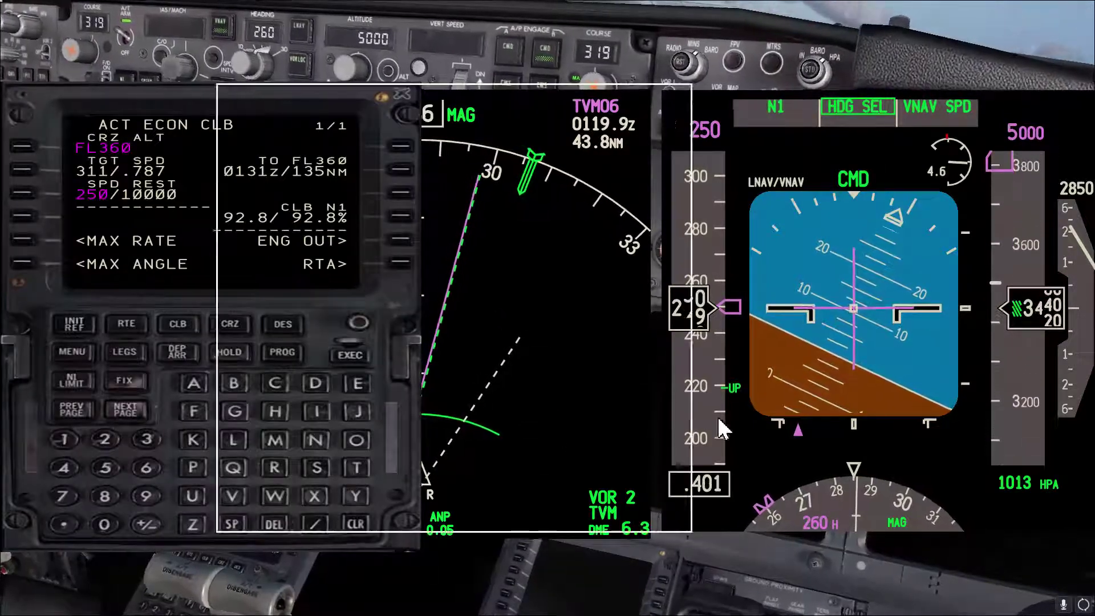
Step: Close the PFD popup and enter radial 270 on the TVM fix page
click(1002, 425)
click(124, 380)
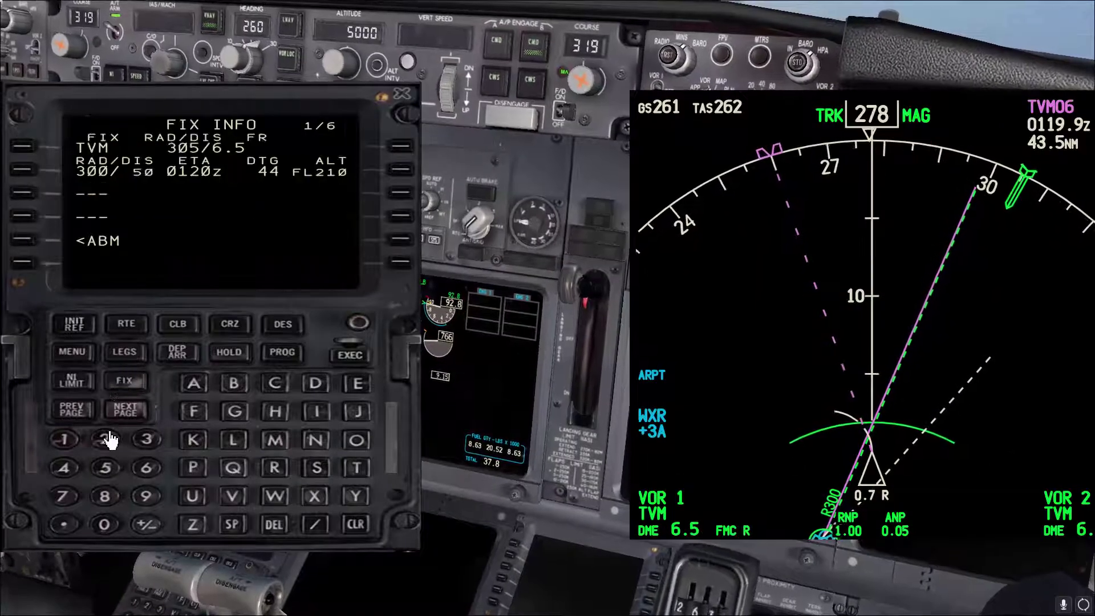
click(105, 439)
click(63, 498)
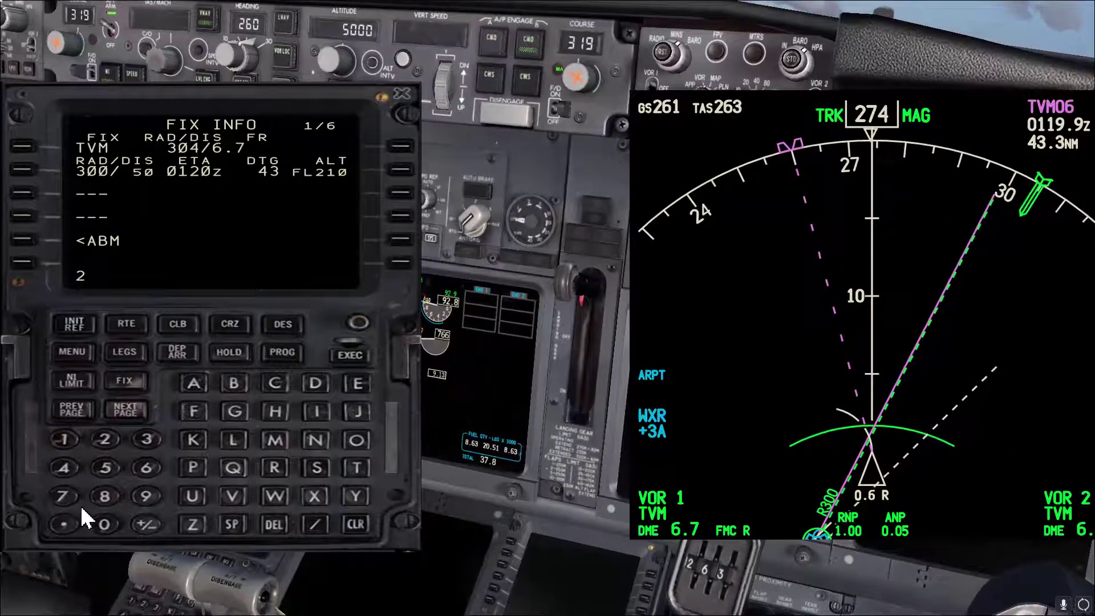
click(104, 525)
click(23, 169)
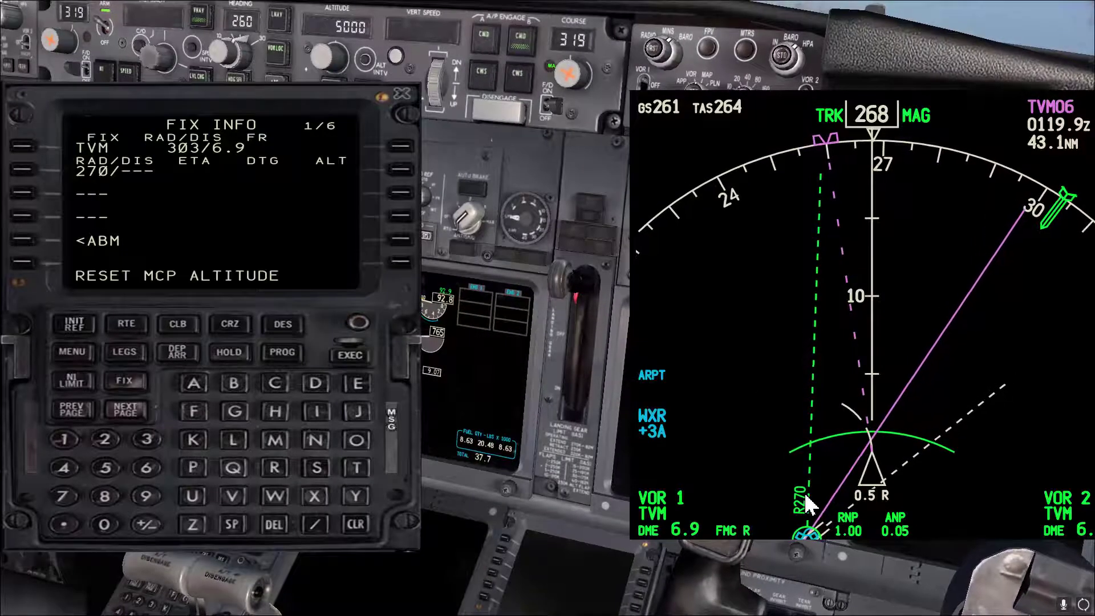
Step: Clear the reset altitude message and insert the TVM VOR as the first leg
click(126, 353)
click(359, 525)
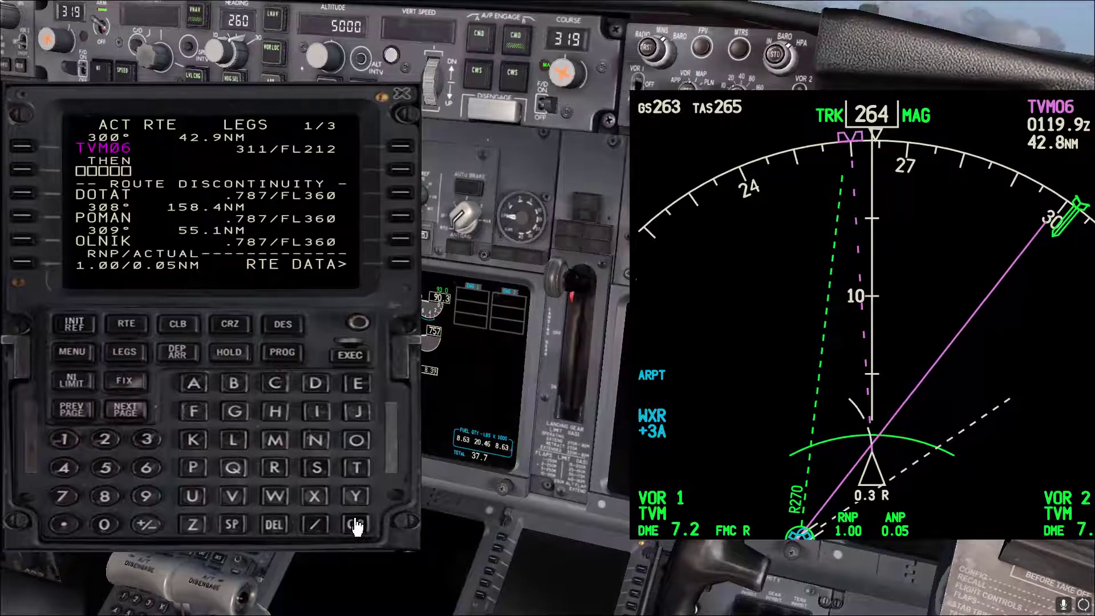
click(357, 469)
click(233, 497)
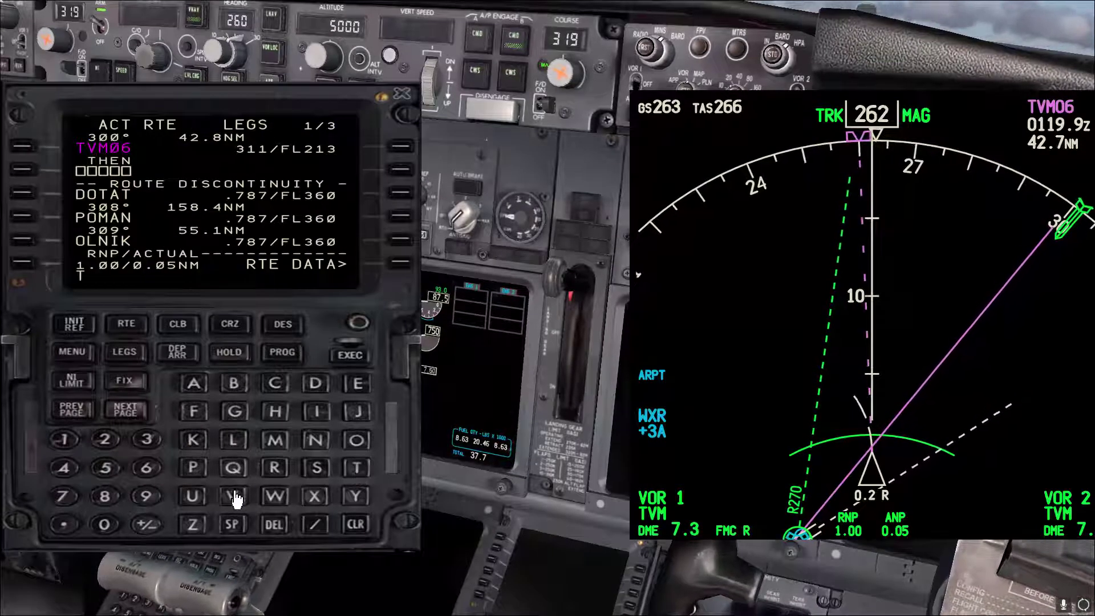
click(272, 442)
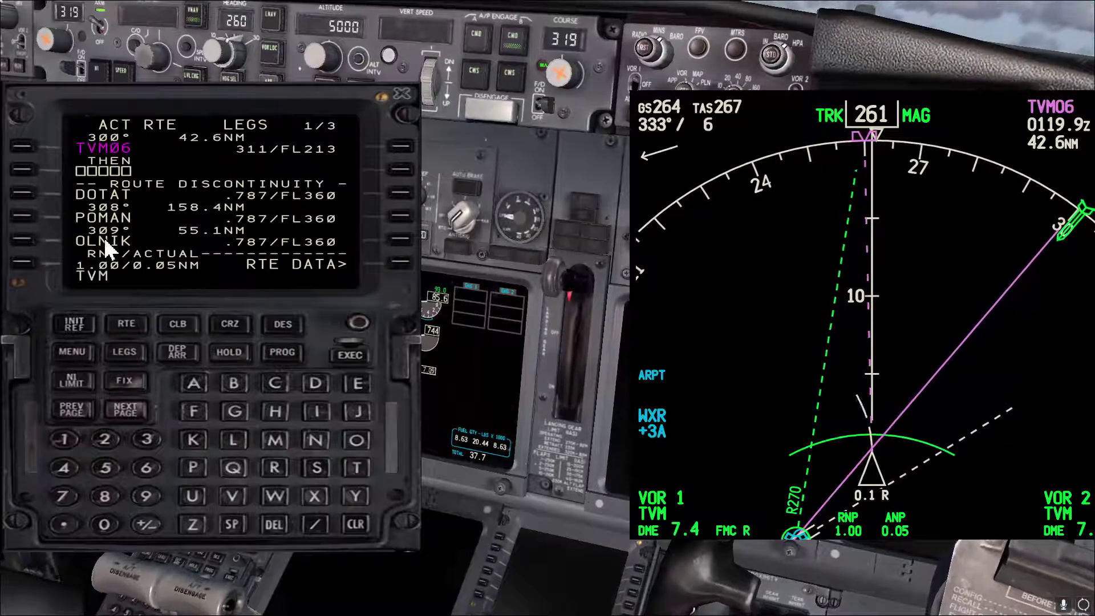
click(26, 148)
click(26, 149)
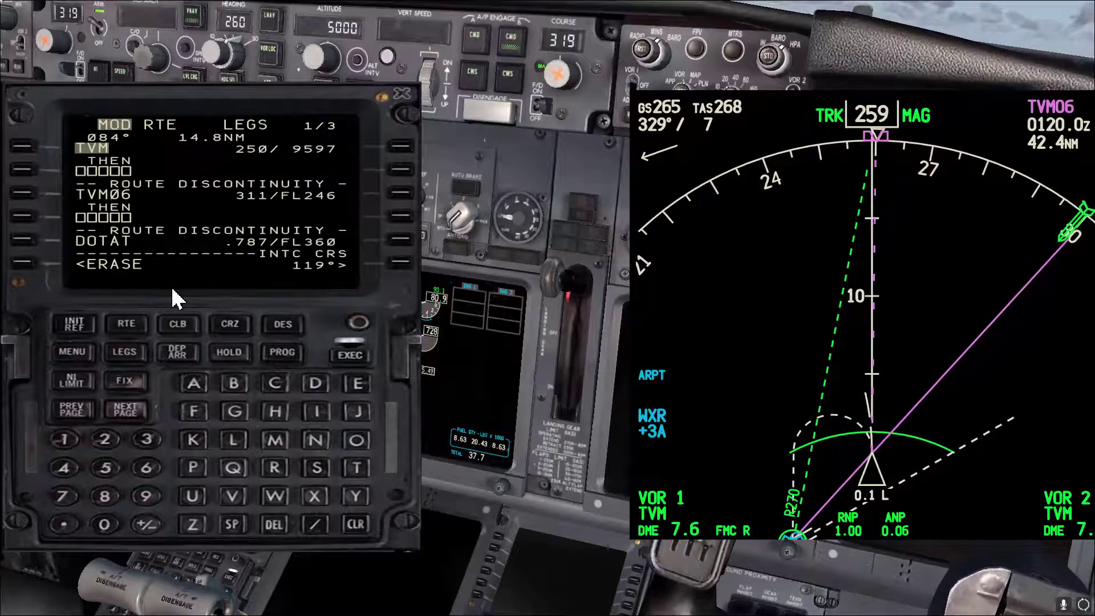
Step: Delete TVM06 and insert a TVM270/50 waypoint into the route
click(273, 524)
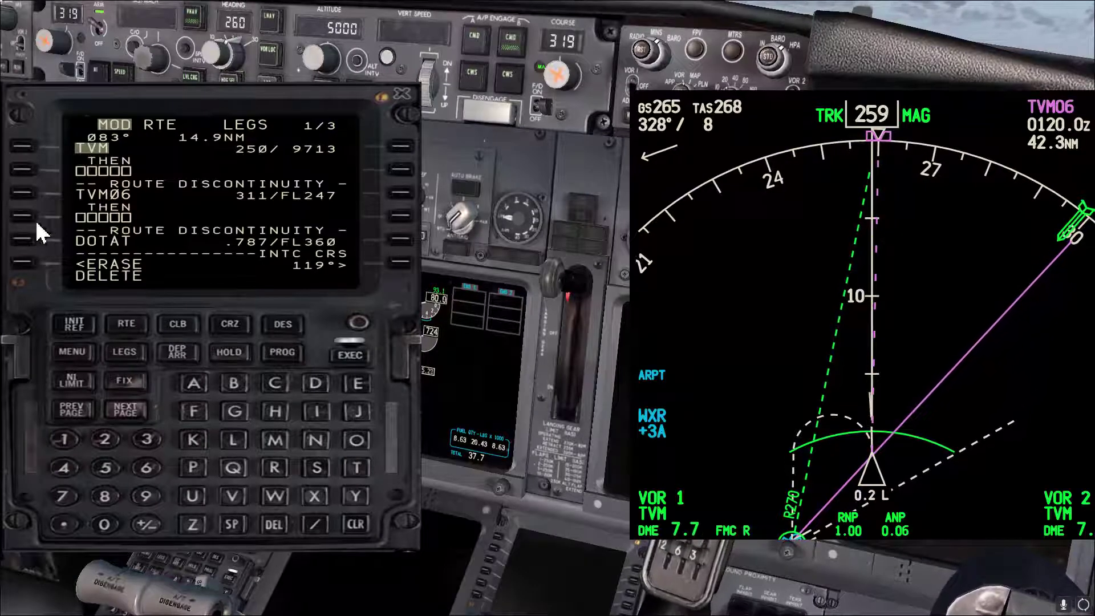
click(23, 193)
click(22, 150)
click(106, 444)
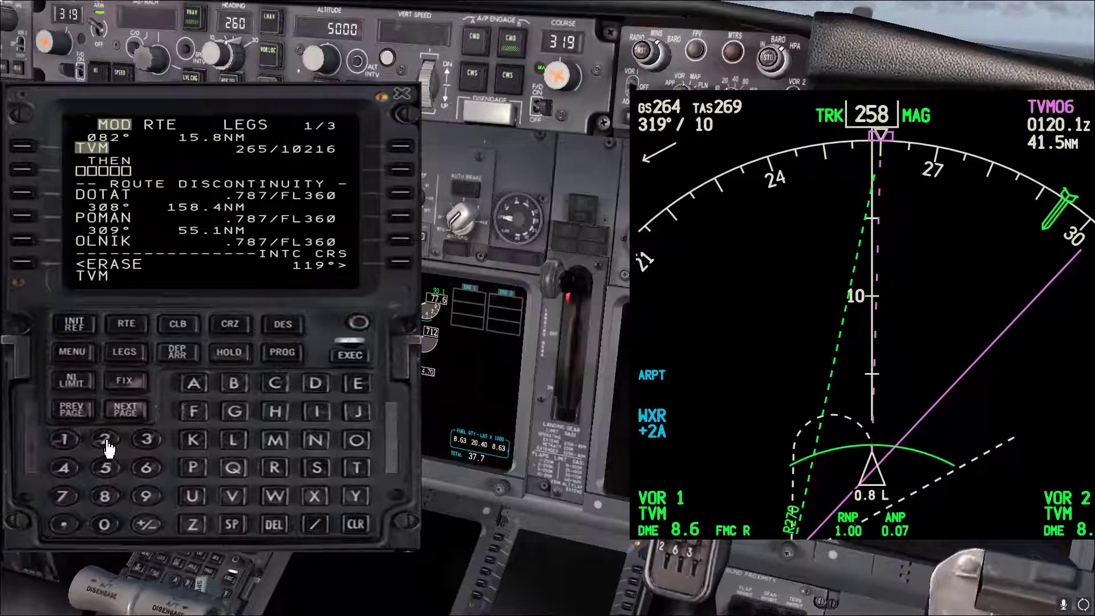
click(72, 499)
click(104, 524)
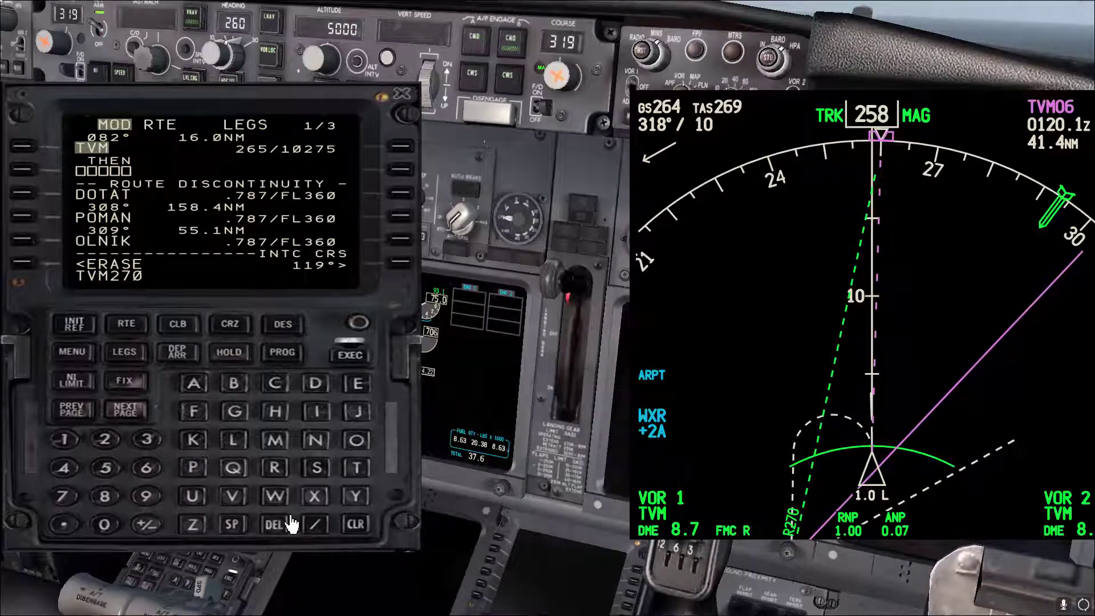
click(317, 527)
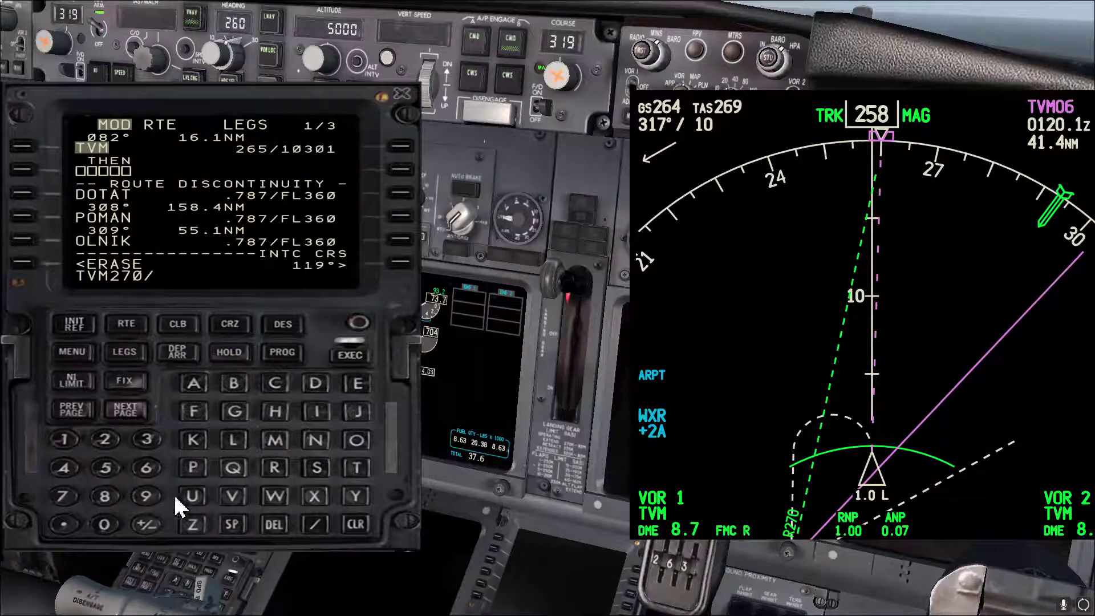
click(106, 468)
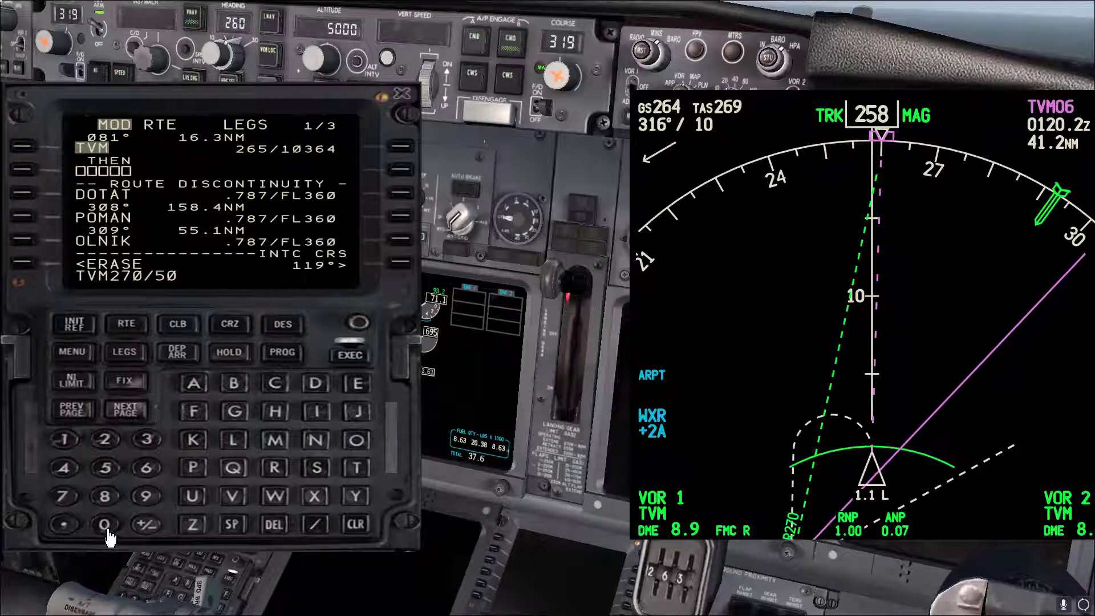
click(23, 171)
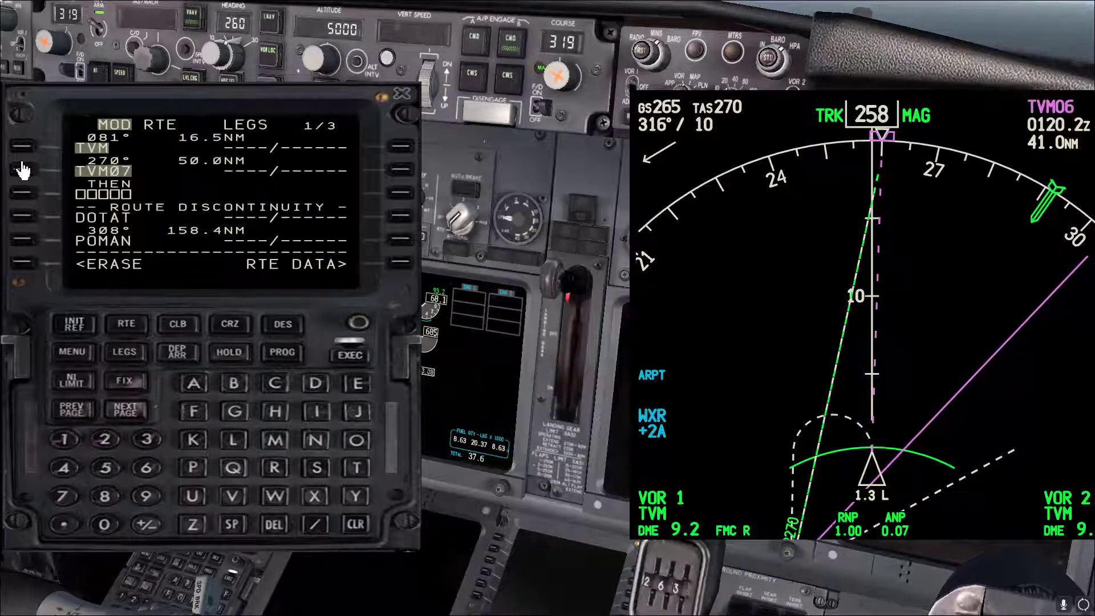
Step: Go direct to TVM07 with a 270° intercept course and execute
click(23, 168)
click(21, 146)
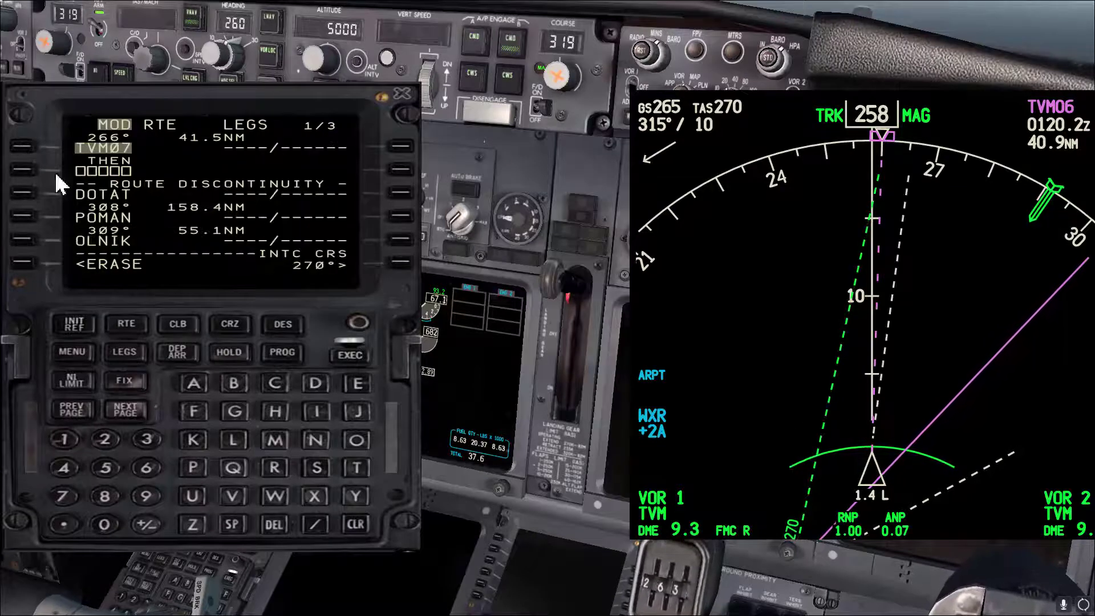
click(405, 268)
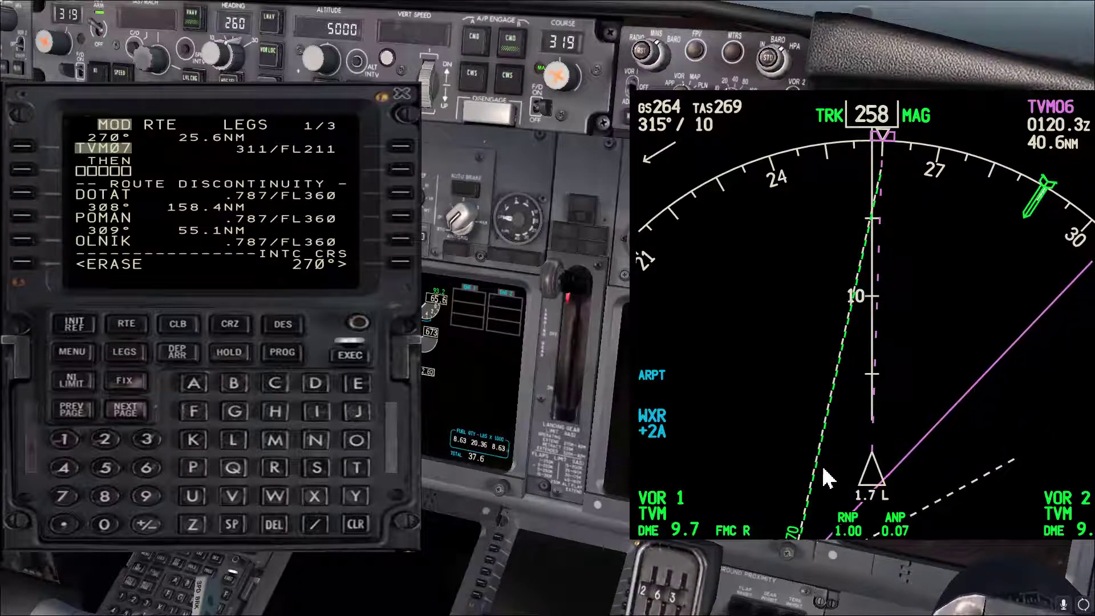
click(347, 356)
Step: Close the CDU popup, shift the ND left, engage LNAV and set map range 40
click(403, 93)
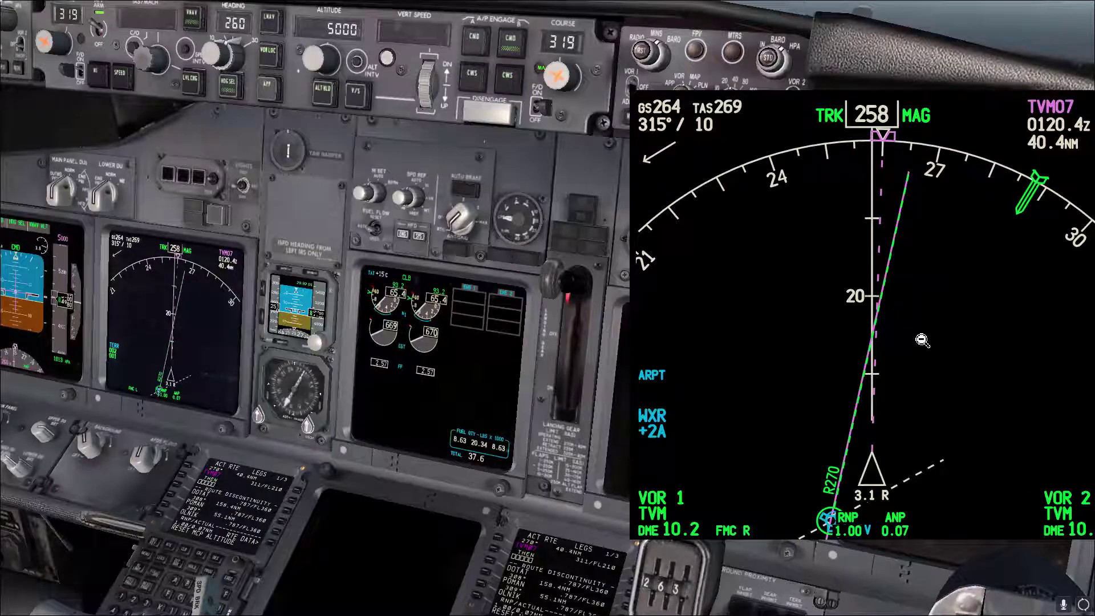
drag(1023, 458, 574, 458)
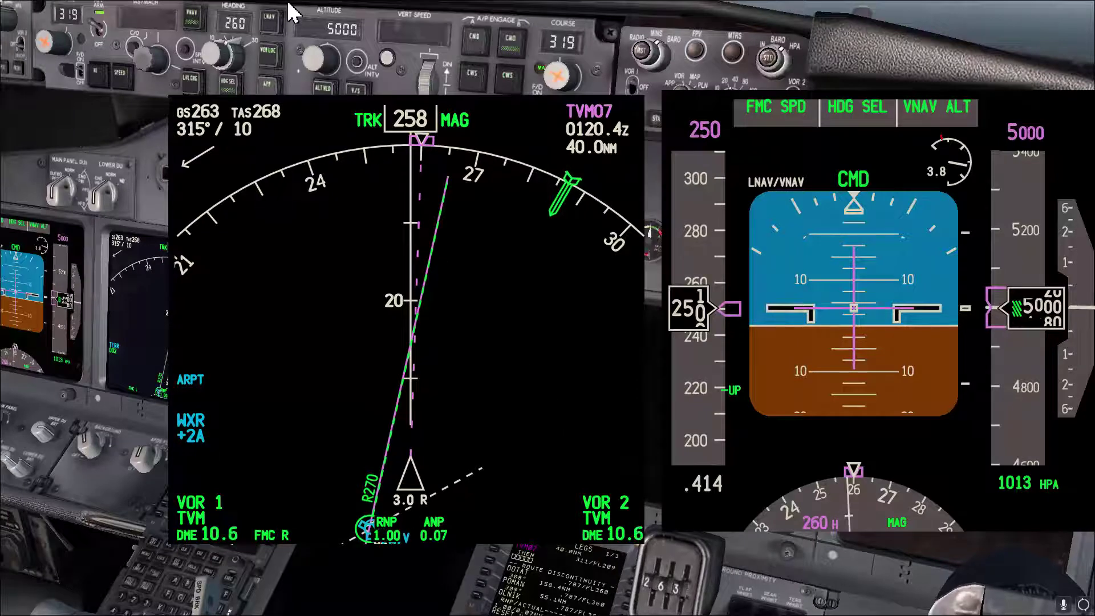
click(269, 19)
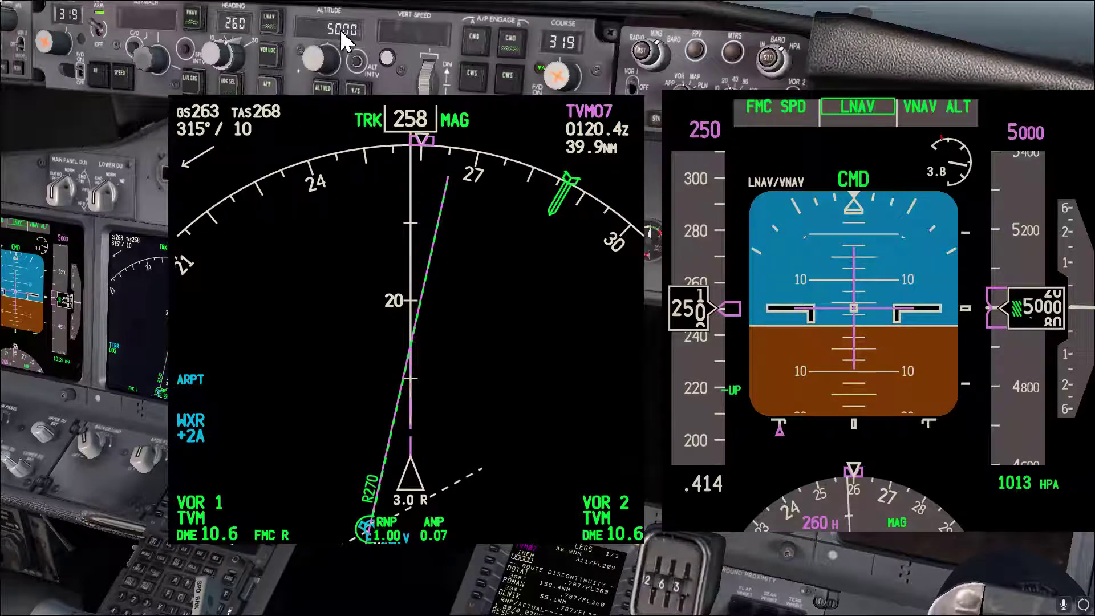
click(739, 96)
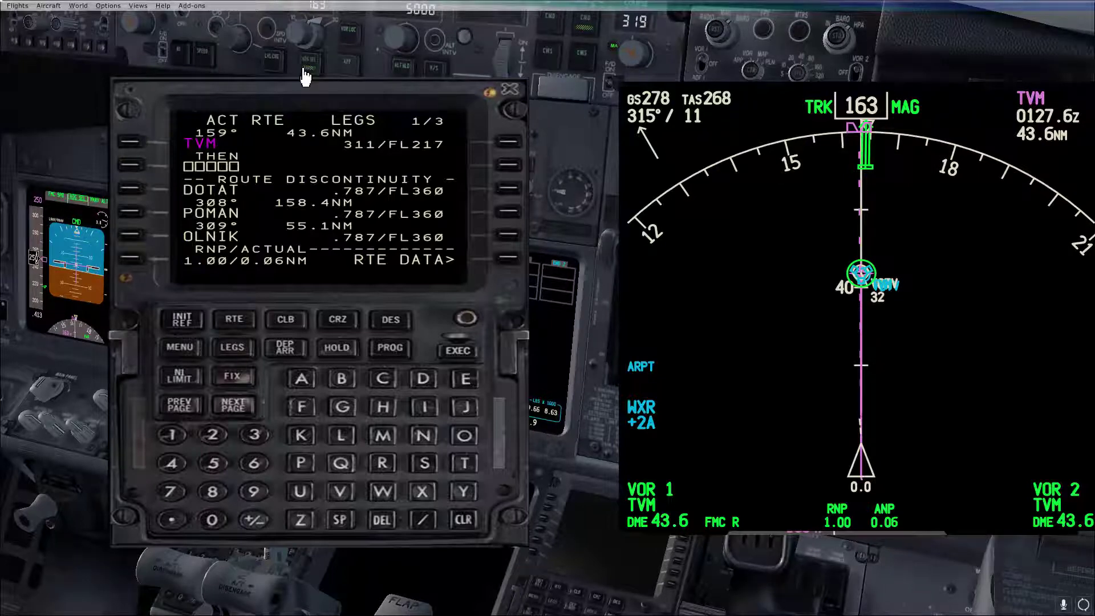
Step: Plot the TVM 325 radial from the FIX INFO page
click(234, 377)
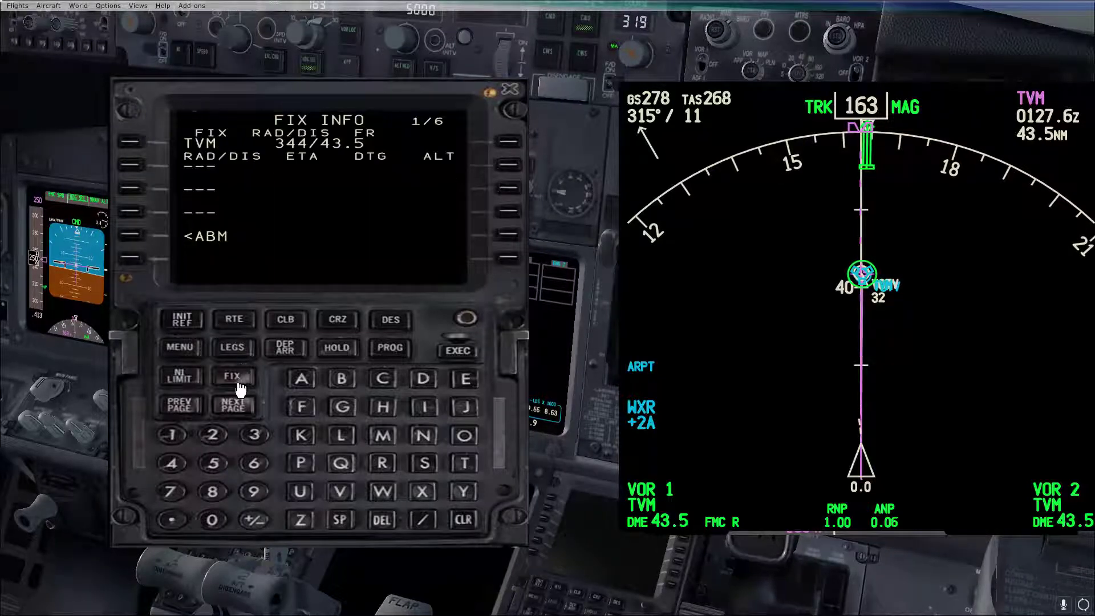
click(254, 435)
click(213, 435)
click(213, 463)
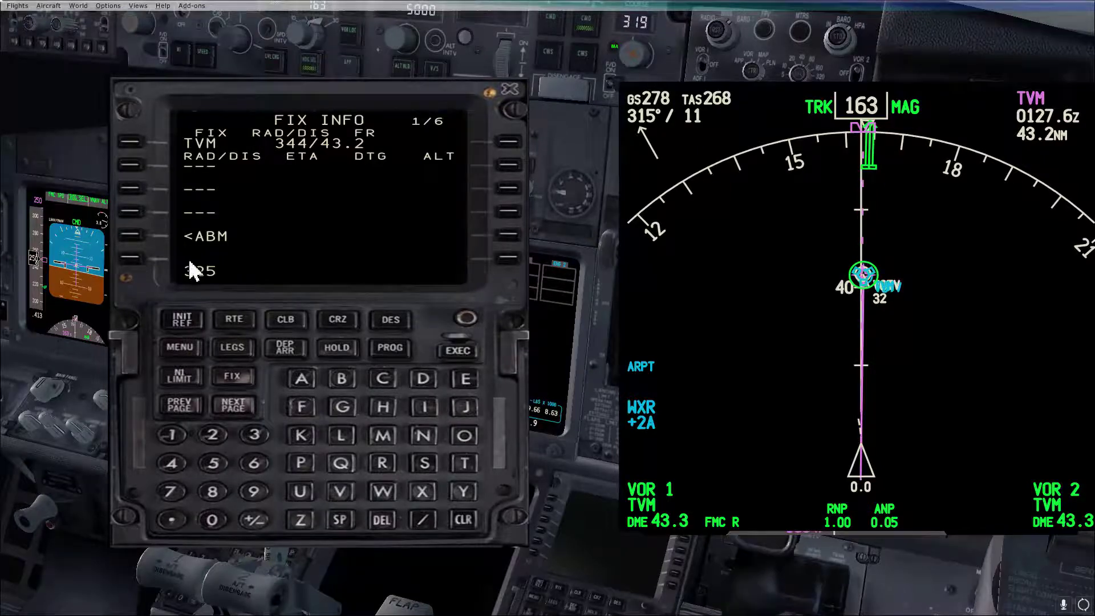
click(130, 166)
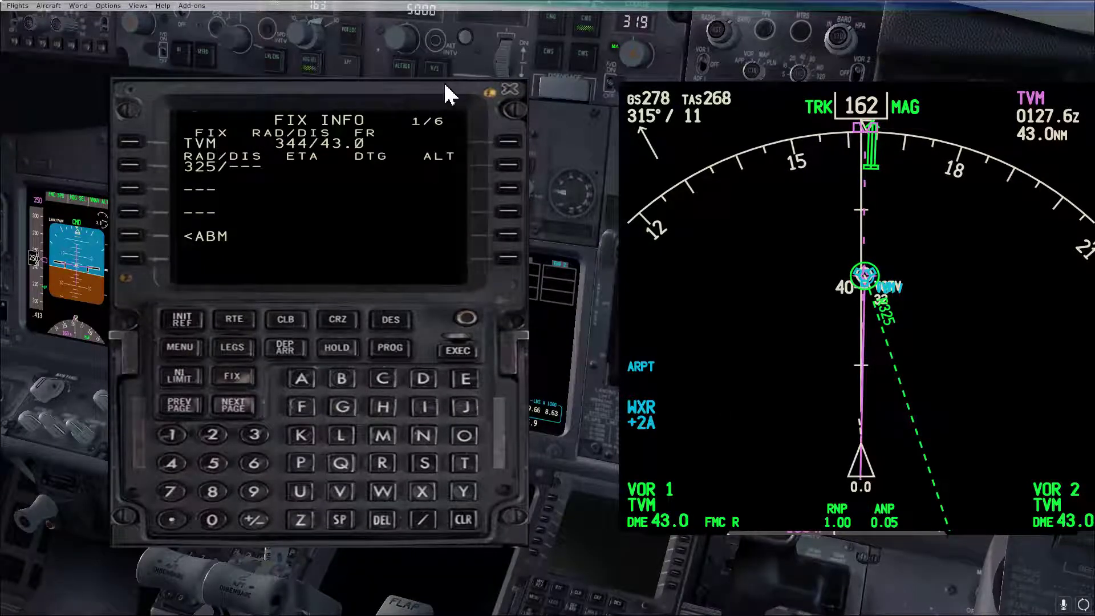
Step: Turn the selected heading right of the current track and return to the route legs
scroll(305, 44, up, 15)
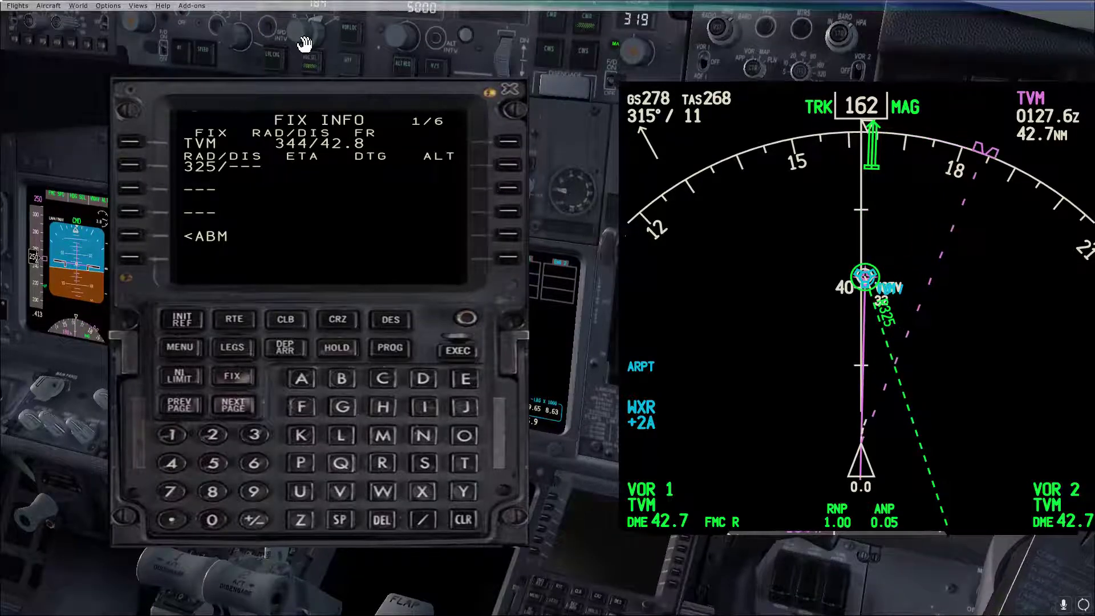
scroll(304, 46, up, 10)
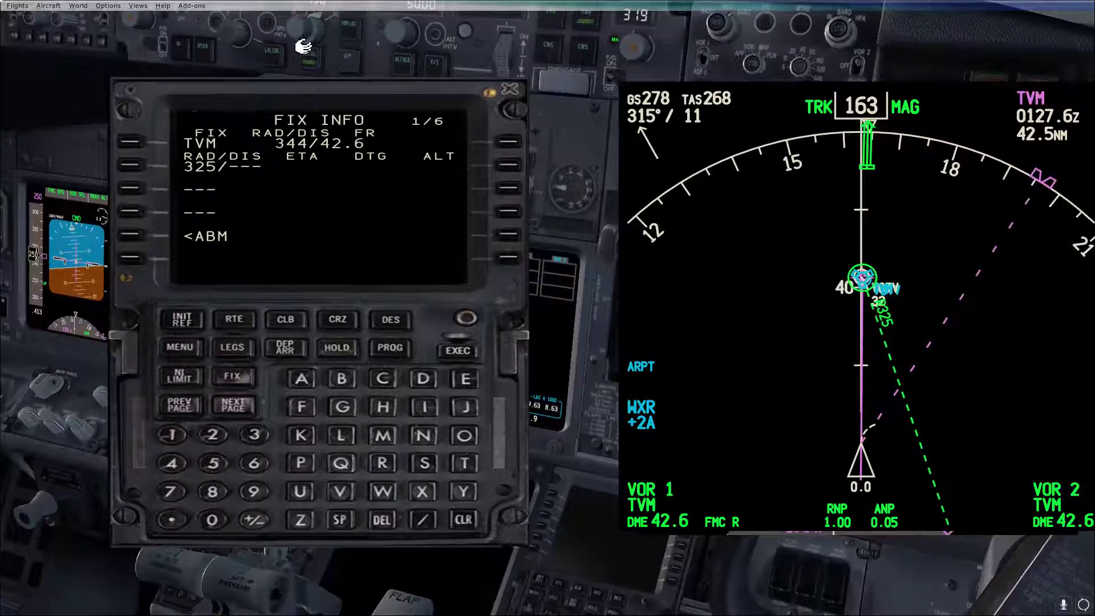
click(232, 347)
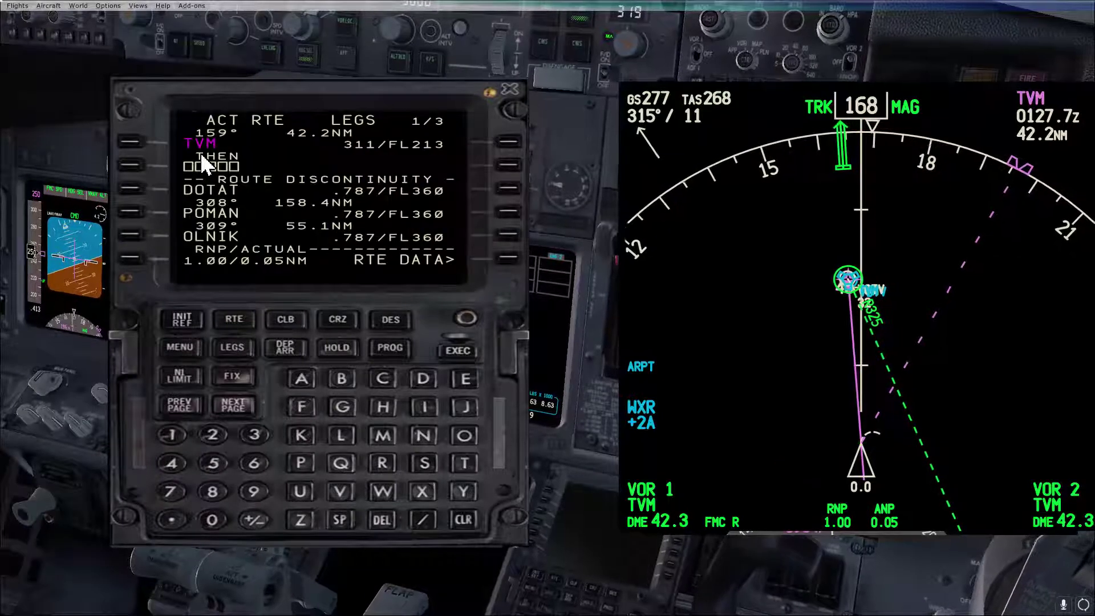
Step: Set a 145° intercept course inbound to TVM, execute, and engage LNAV
click(130, 147)
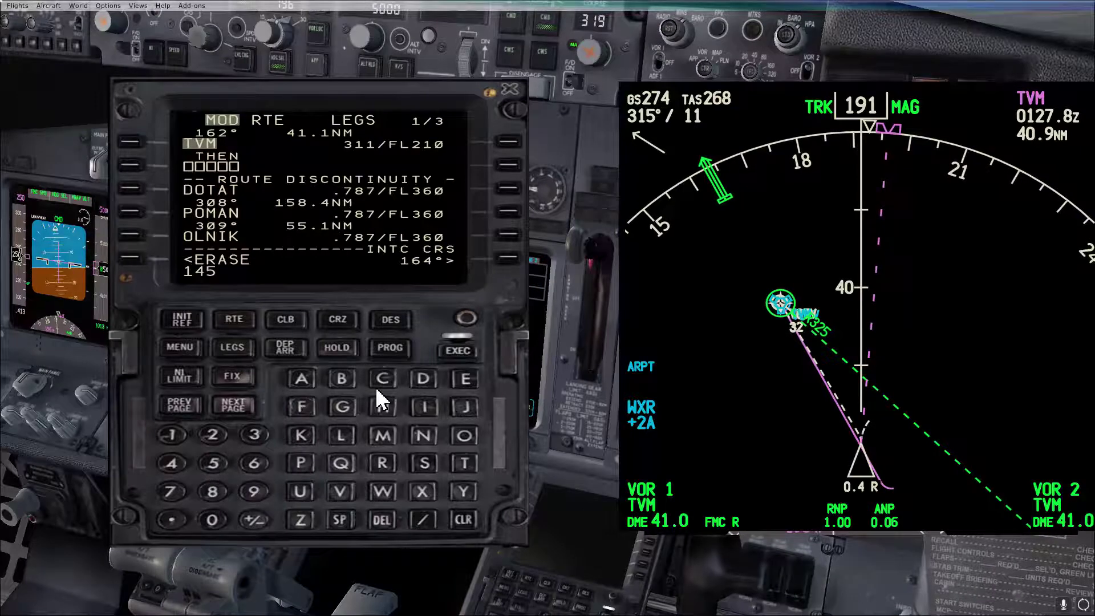
click(508, 259)
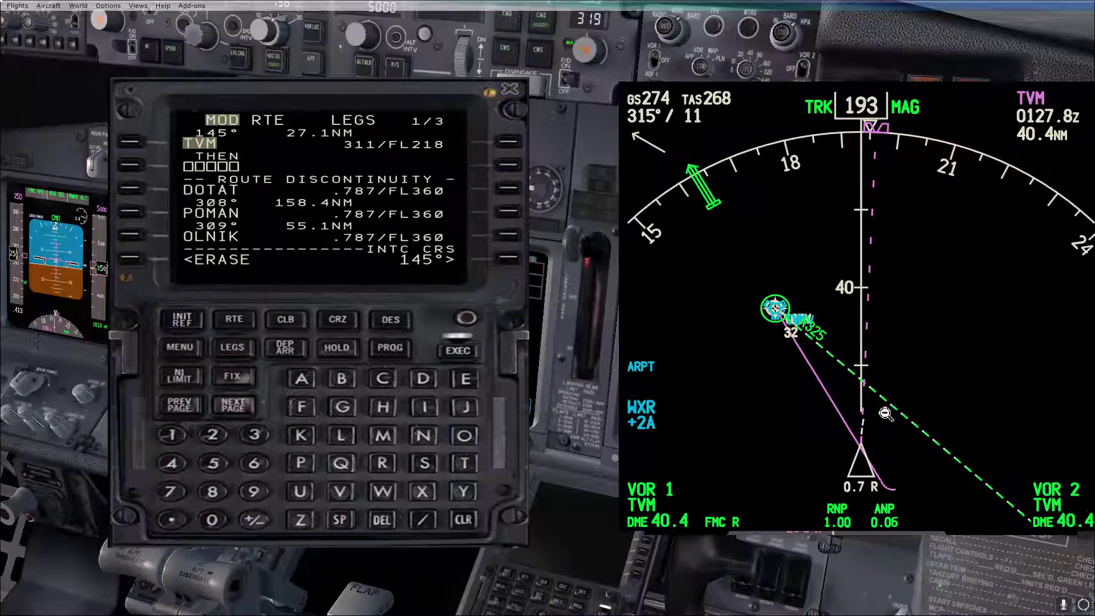
click(459, 350)
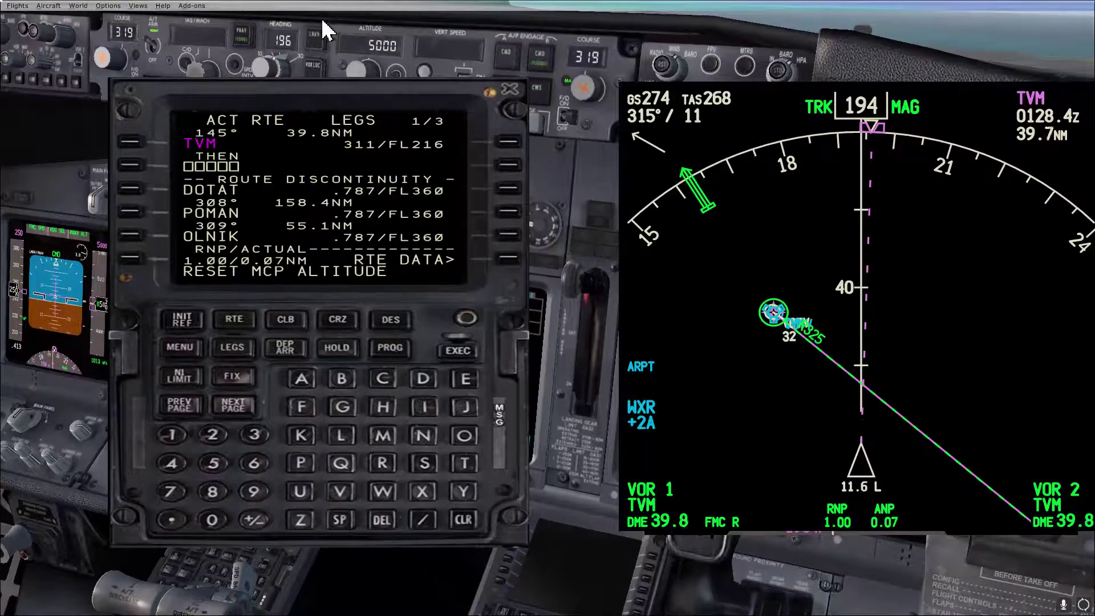
click(313, 37)
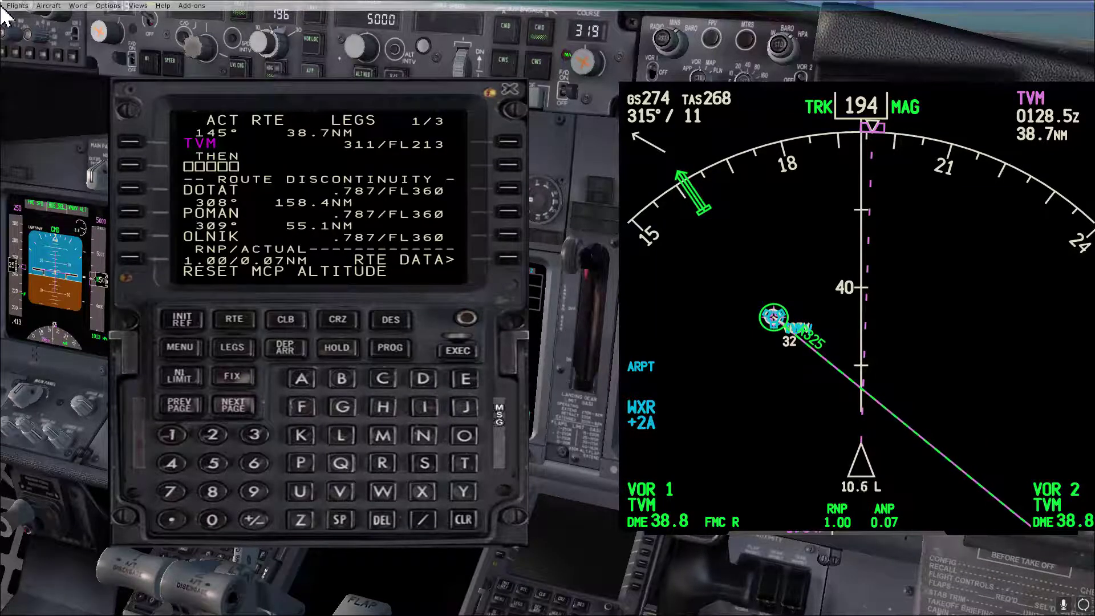
Step: On the FIX page, replace the 325 radial with the TVM 270 radial, then return to LEGS
click(229, 378)
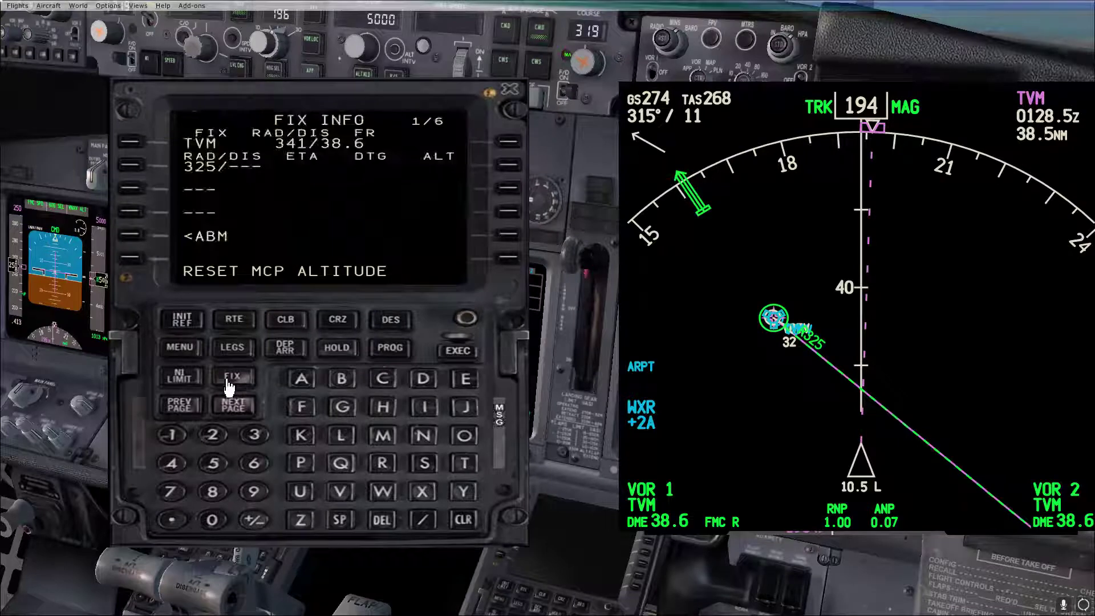
click(459, 518)
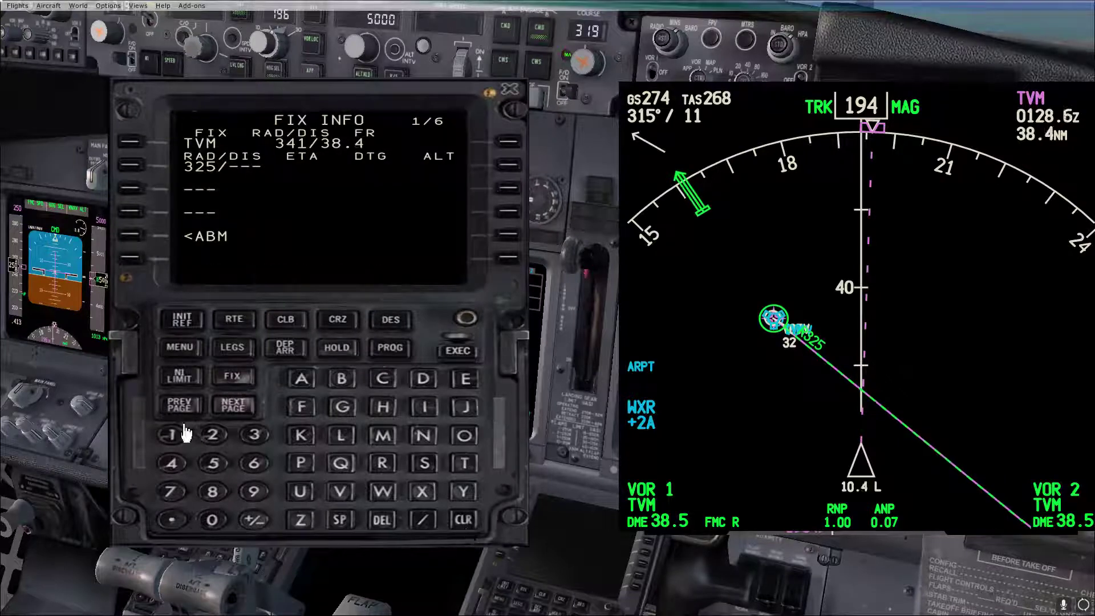
click(211, 442)
click(171, 490)
click(211, 519)
click(138, 176)
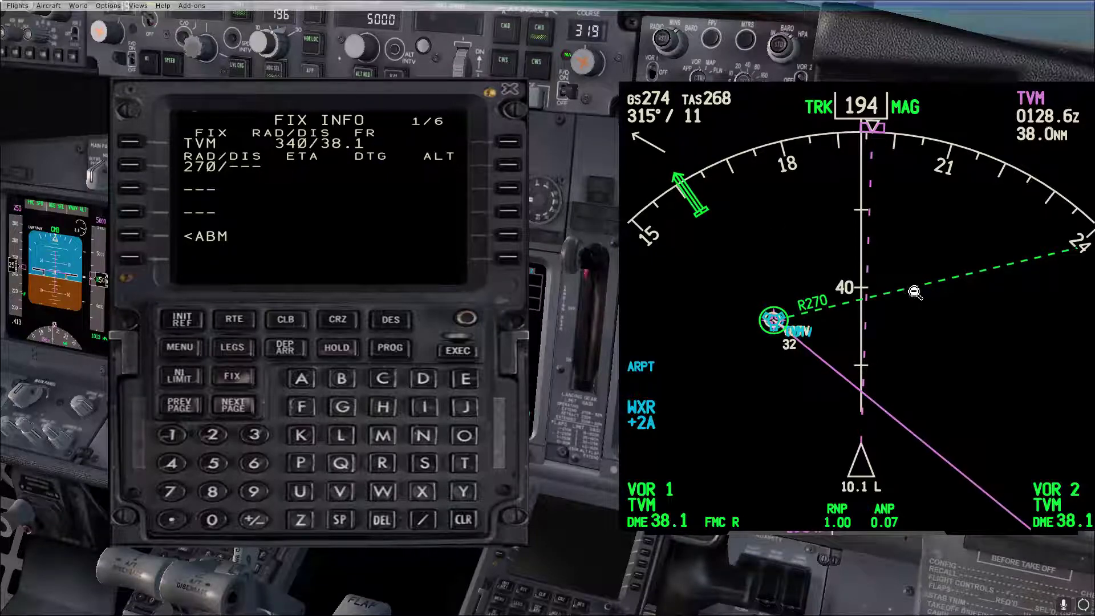
click(238, 350)
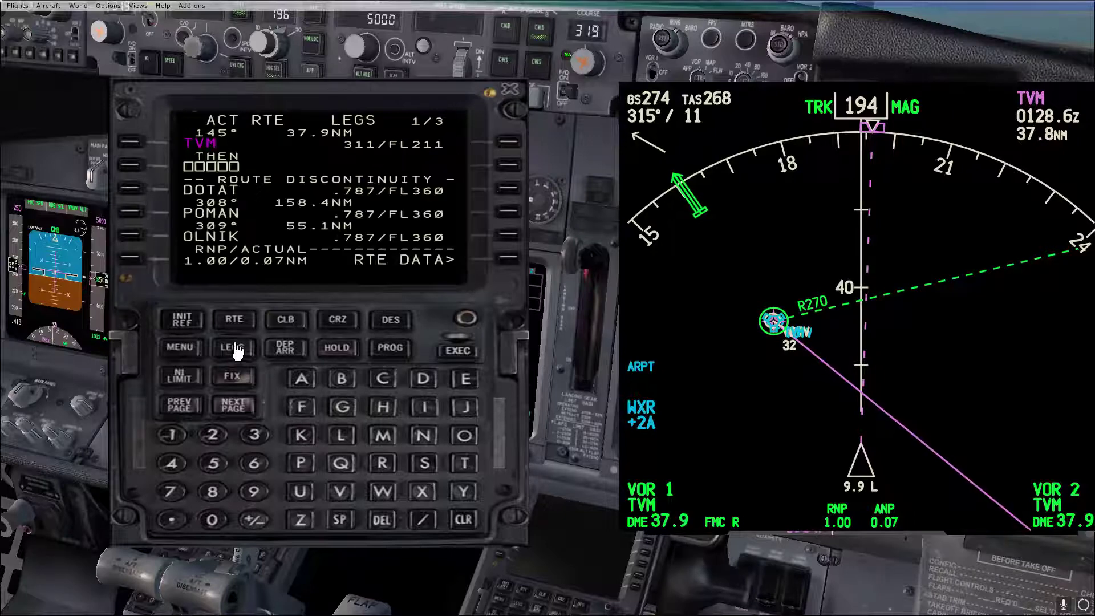
Step: Set a 090° intercept course inbound to TVM along the 270 radial and execute it
click(130, 148)
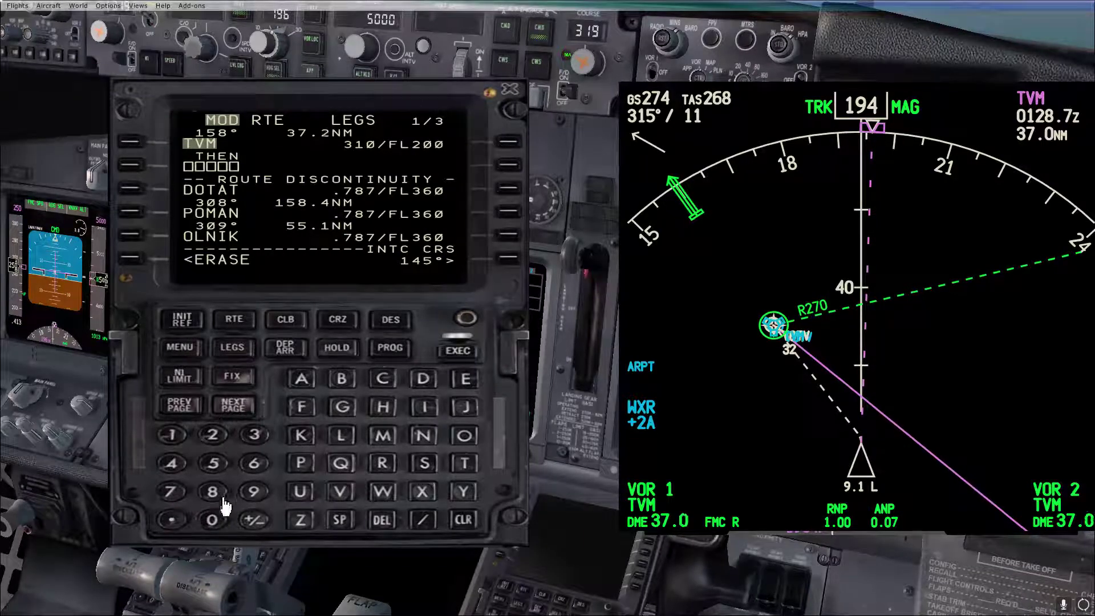
click(212, 519)
click(261, 495)
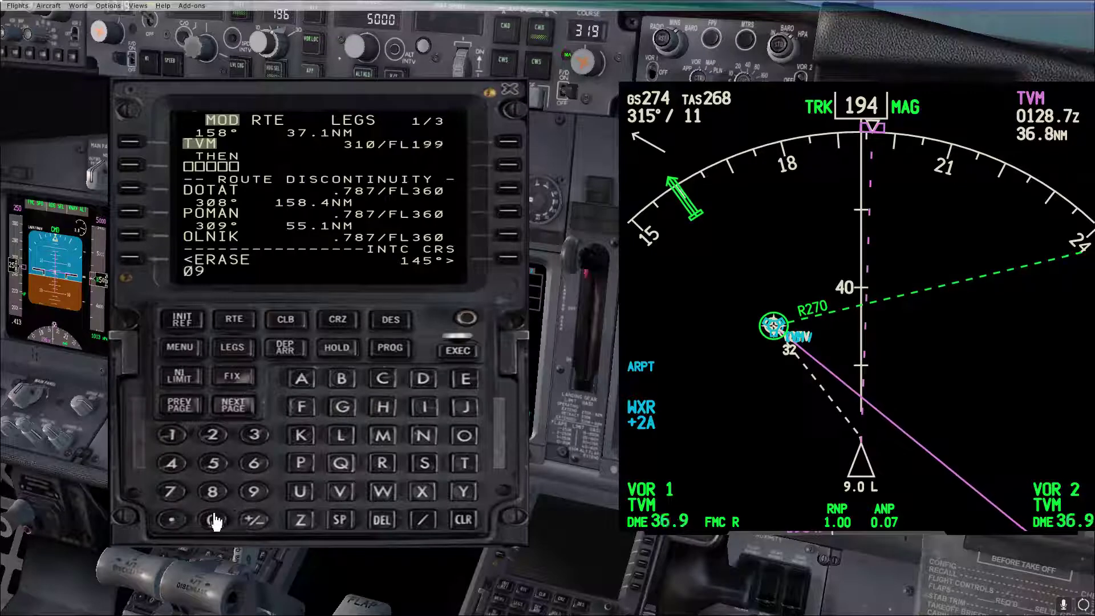
text(0)
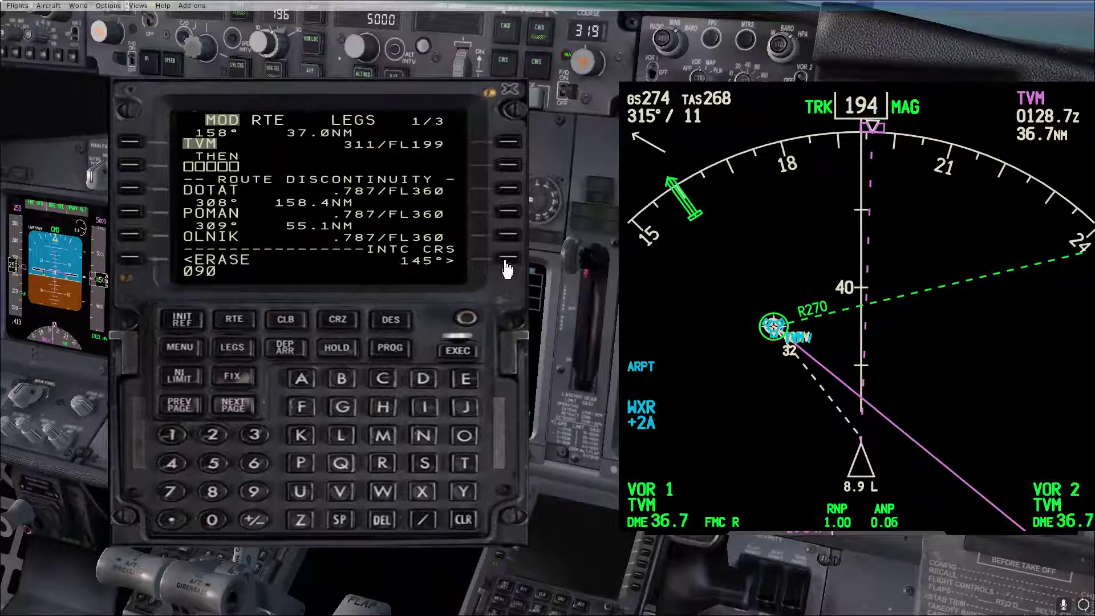
click(507, 258)
click(458, 351)
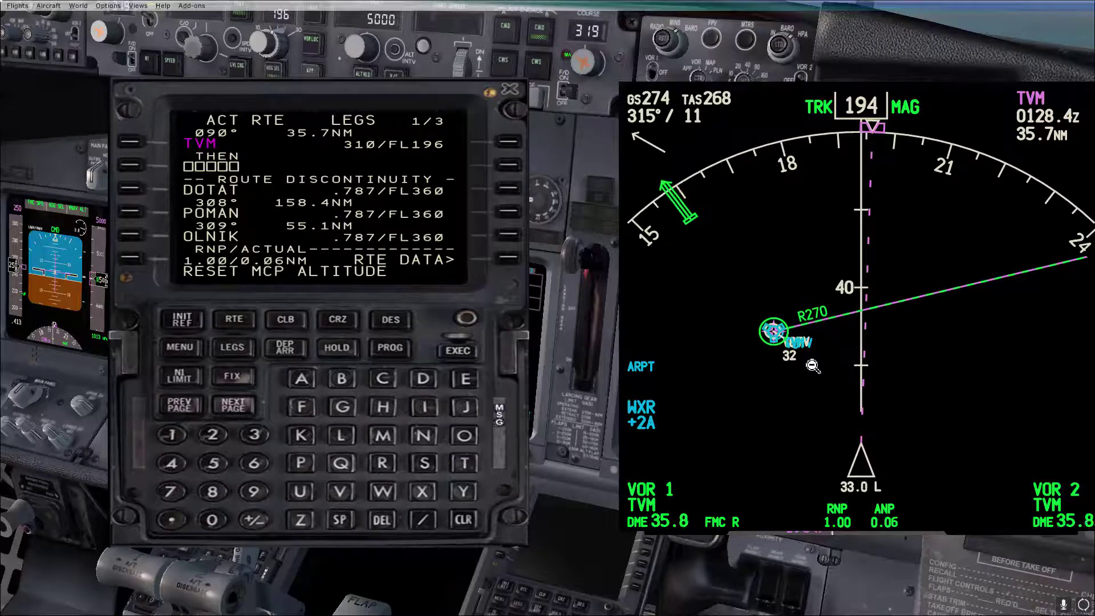
Step: Turn the MCP selected heading left to 170 and reduce the EFIS map range to 20
scroll(261, 43, down, 1)
scroll(260, 44, down, 13)
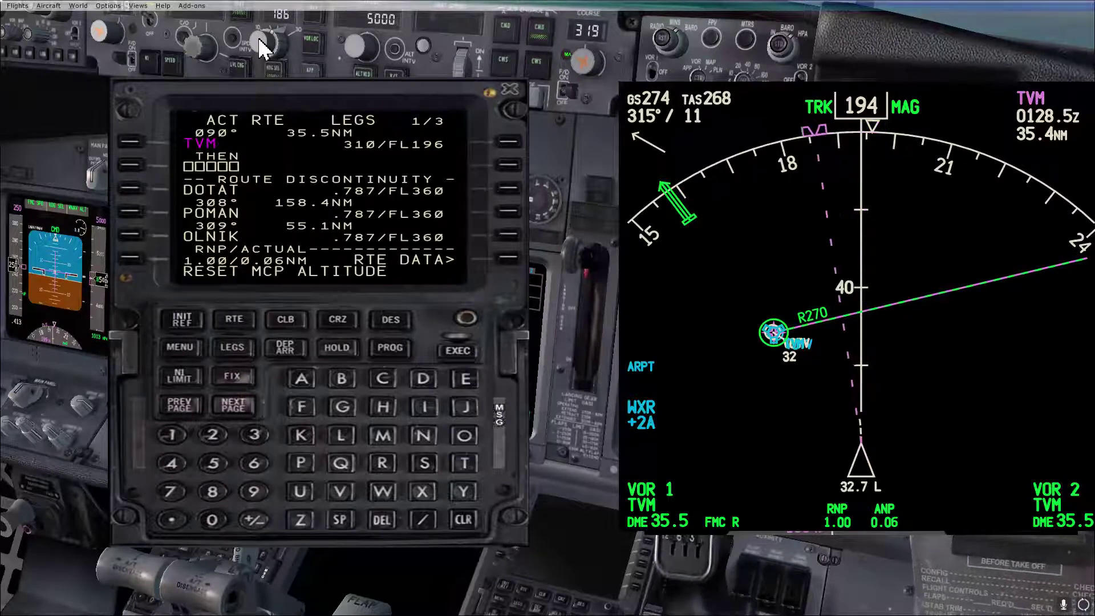
scroll(262, 50, down, 9)
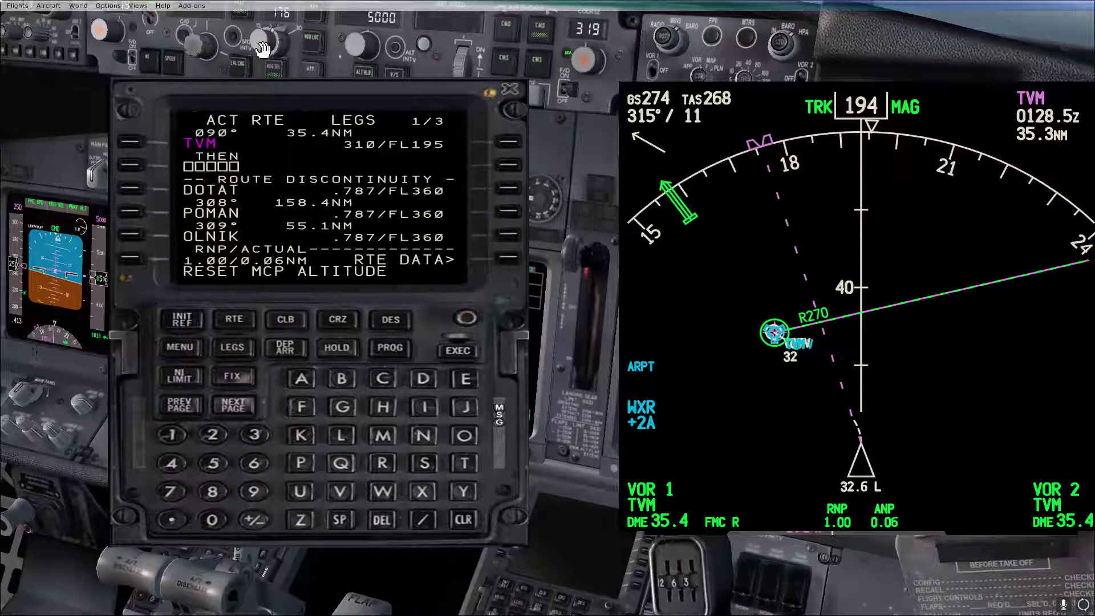
scroll(262, 50, down, 3)
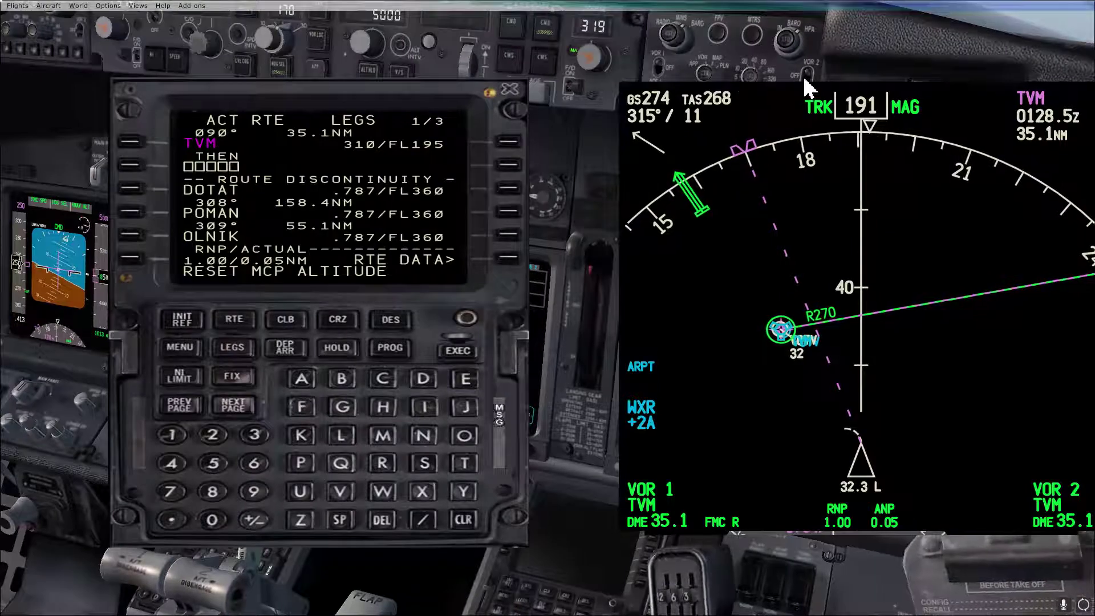
scroll(774, 77, down, 1)
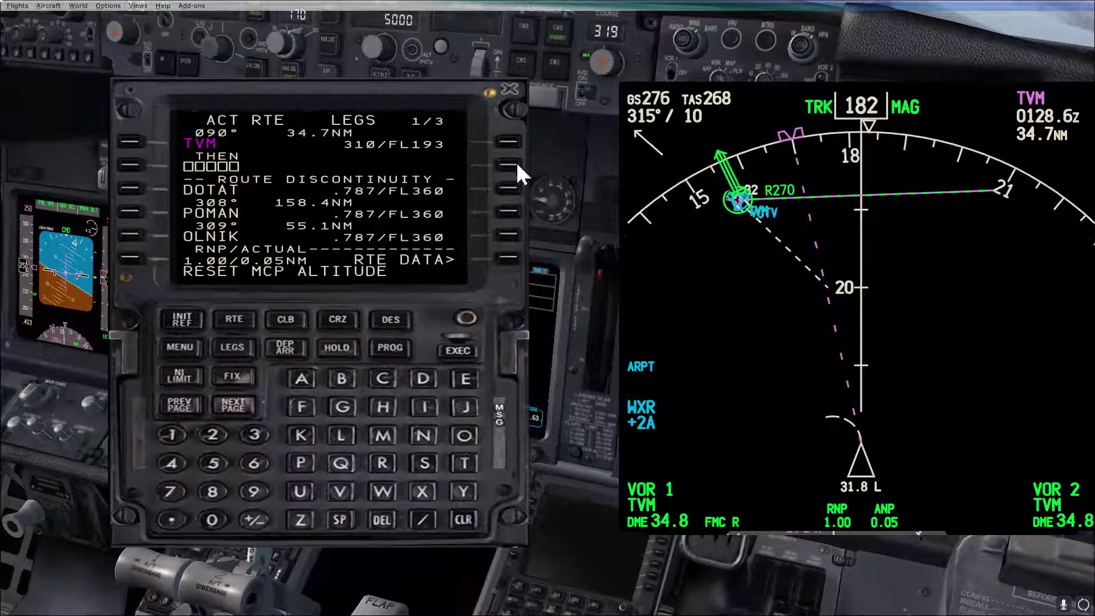
Step: Close the CDU, show the ND and PFD pop-ups, engage LNAV, and briefly pause the sim
click(508, 90)
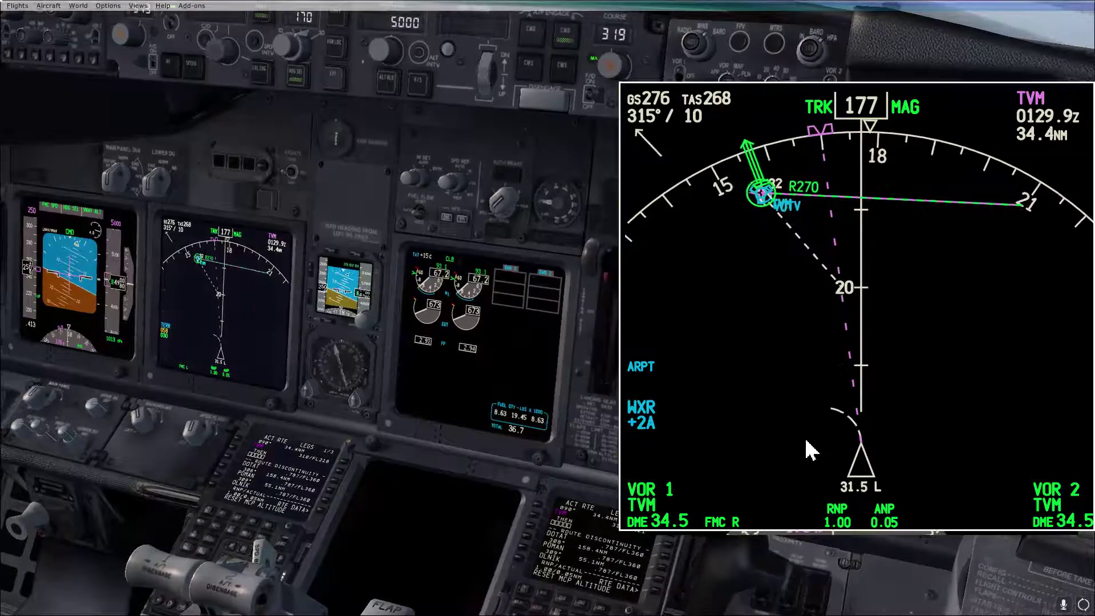
click(311, 448)
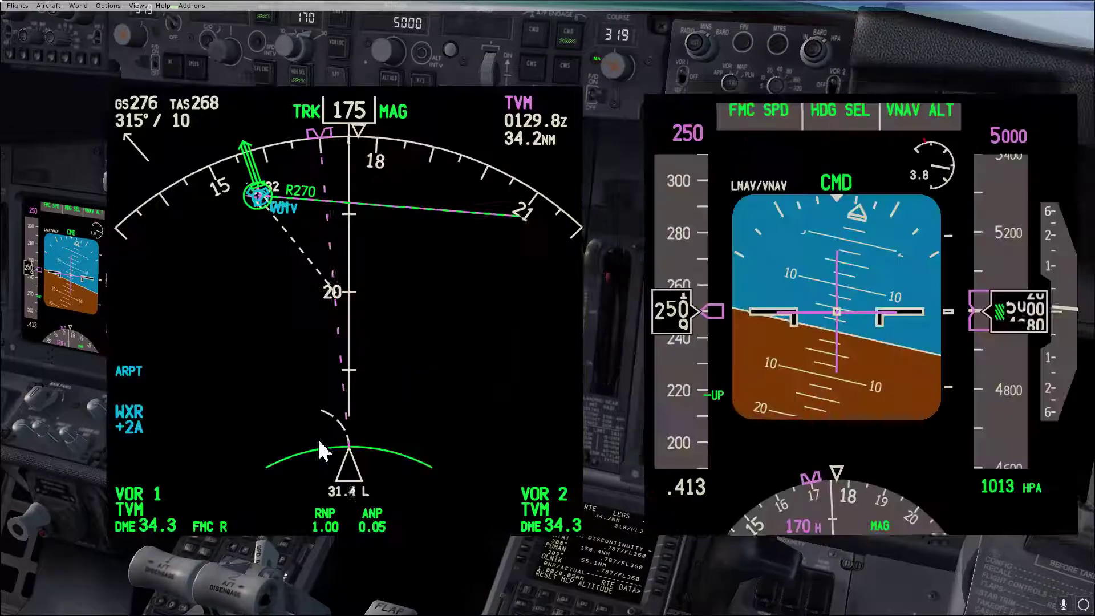
click(340, 29)
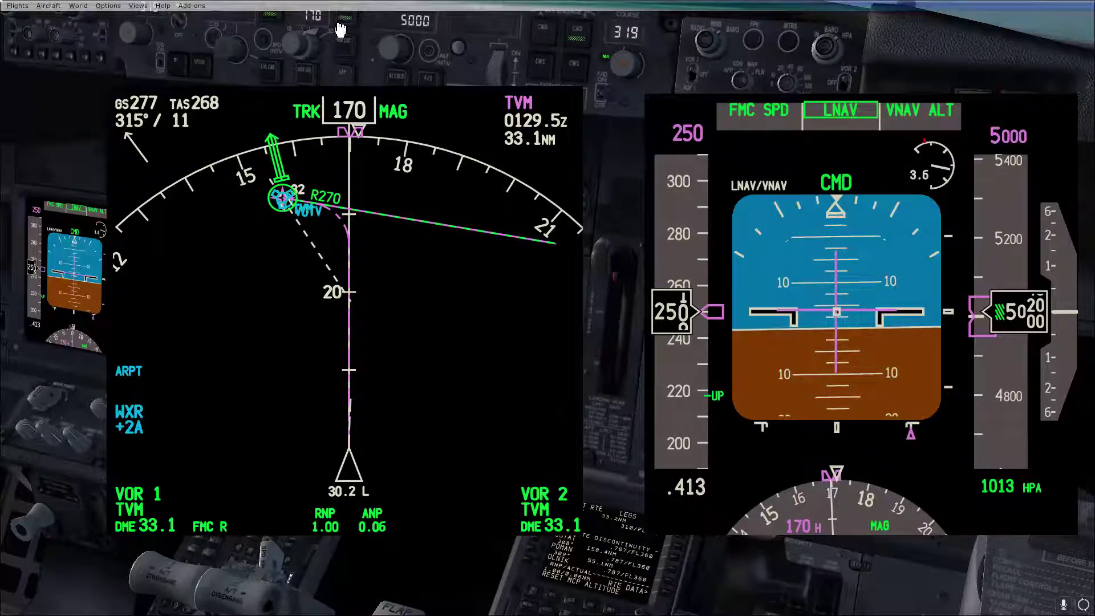
key(p)
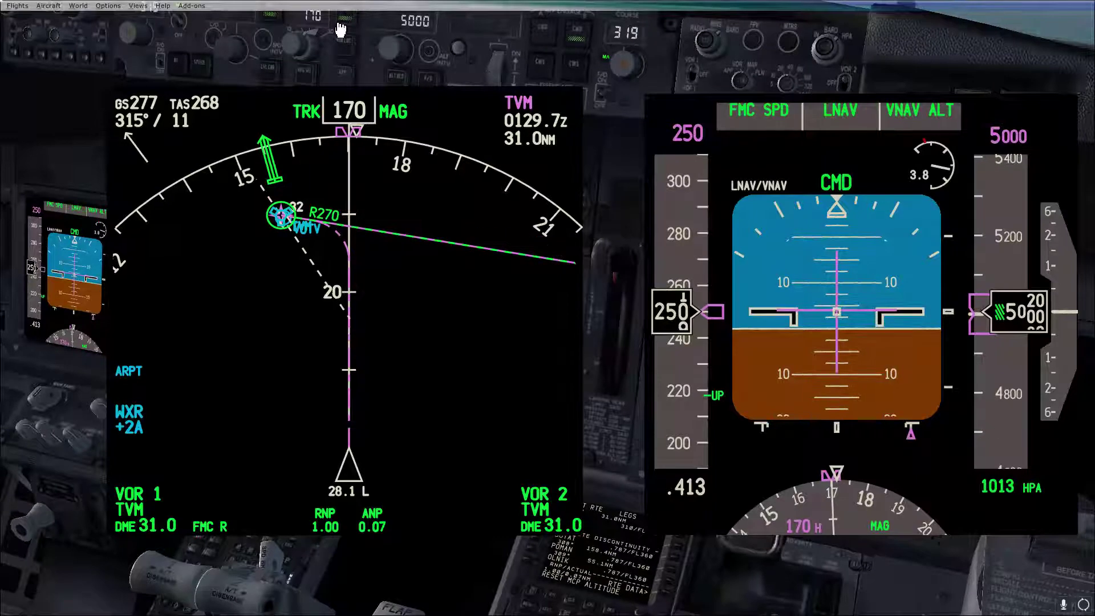
key(p)
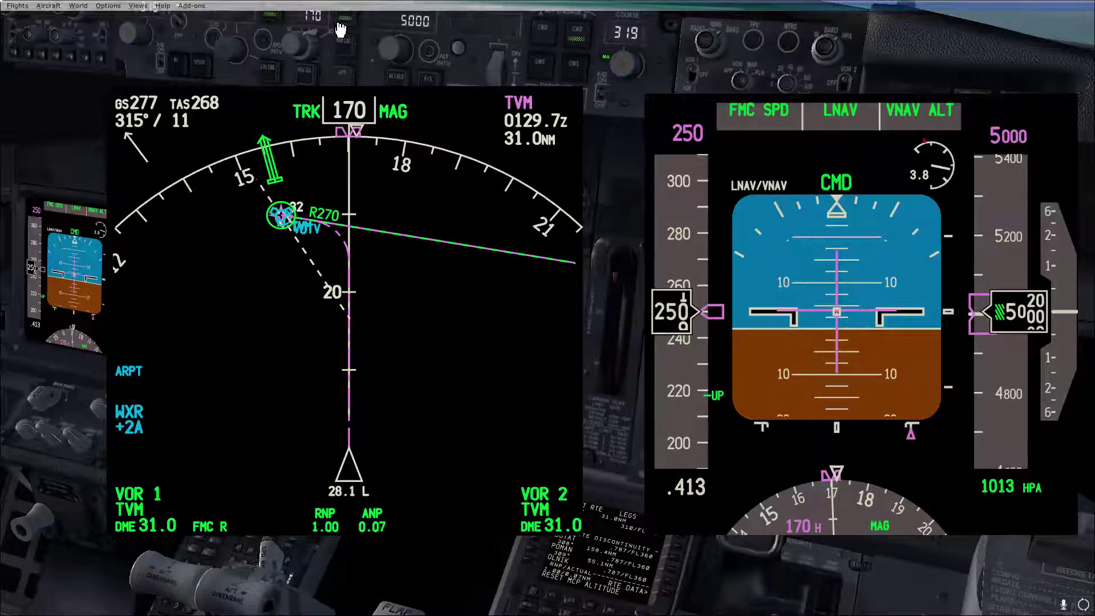